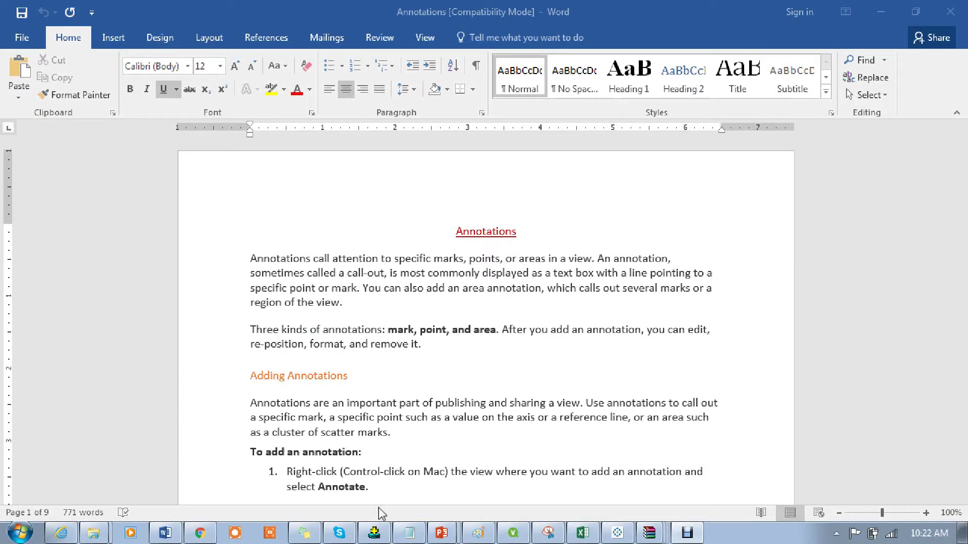
click(685, 535)
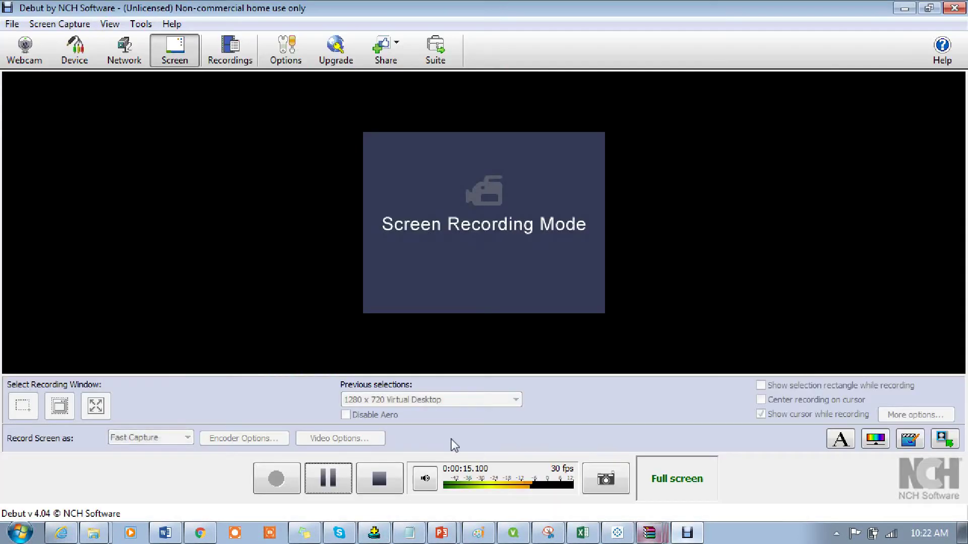
key(alt+Tab)
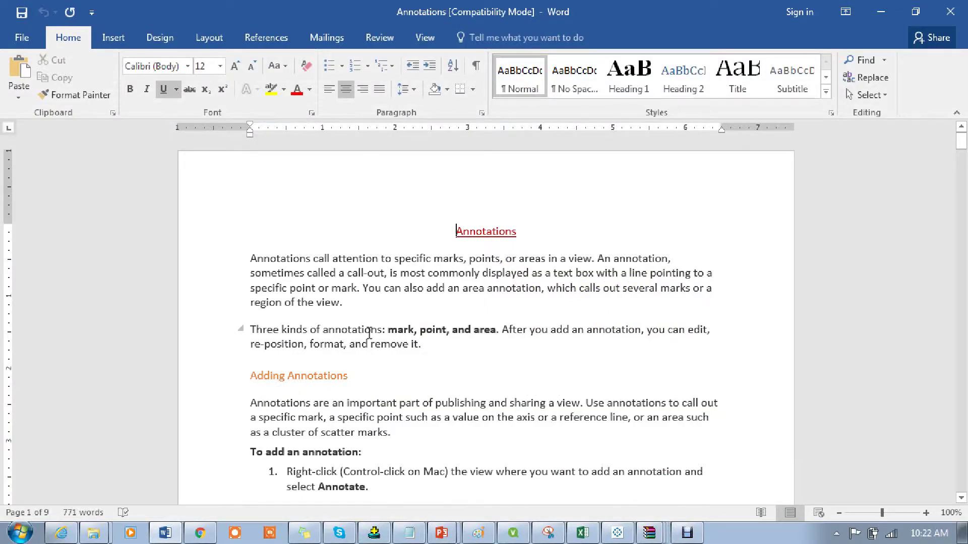
Read the notes on what annotations are, their three kinds, and the first instructions for adding an annotation.
drag(397, 259, 548, 259)
click(468, 261)
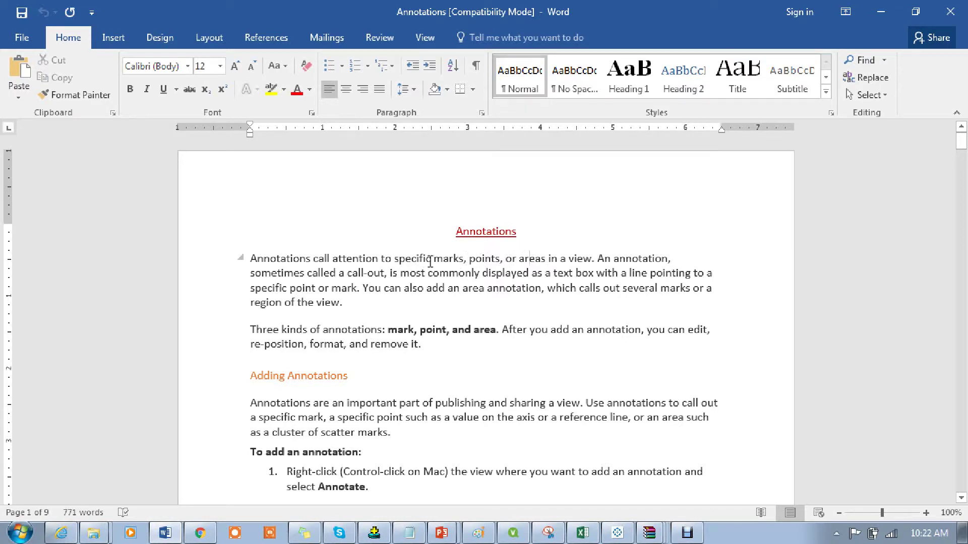
drag(430, 261, 548, 259)
click(543, 302)
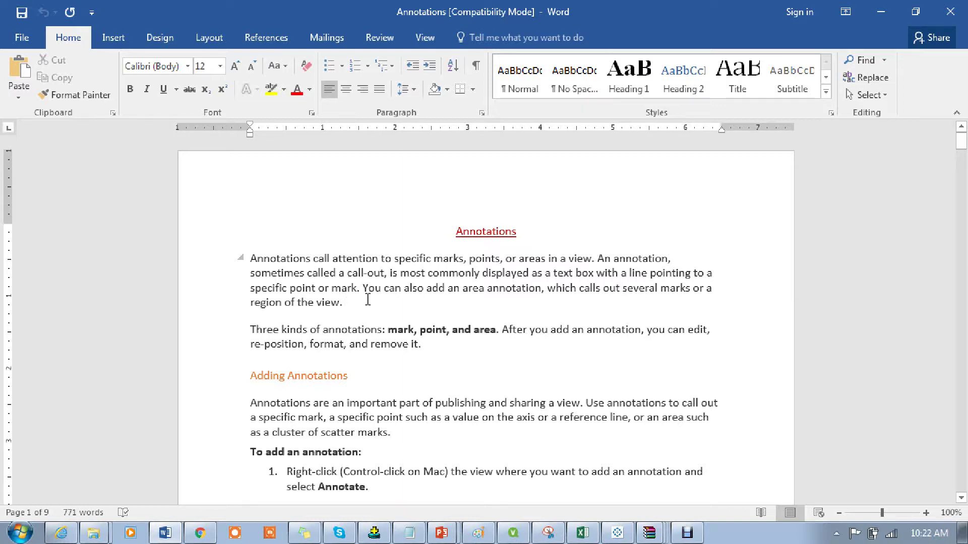
drag(364, 289, 464, 291)
click(469, 307)
drag(554, 291, 660, 290)
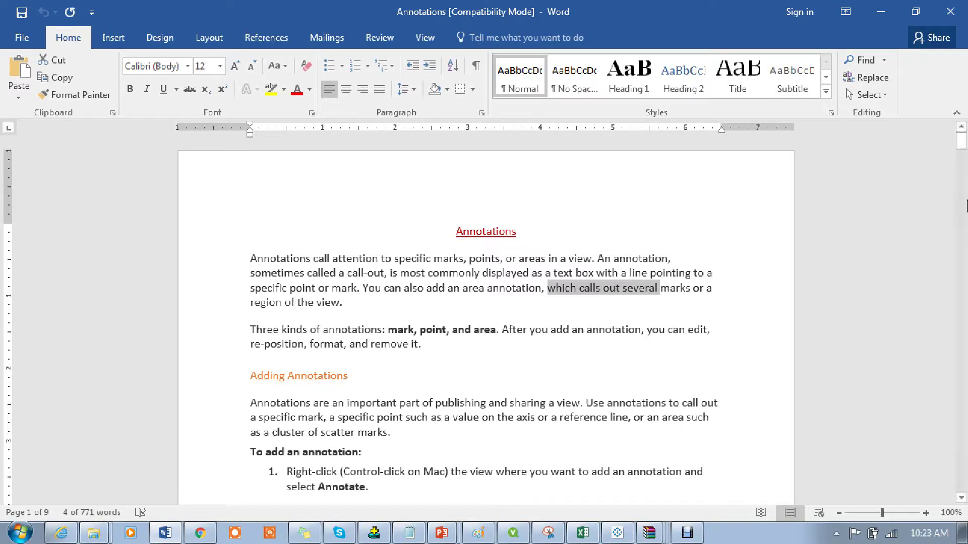
mouse_move(961, 142)
mouse_down()
mouse_move(961, 169)
mouse_move(962, 160)
mouse_up()
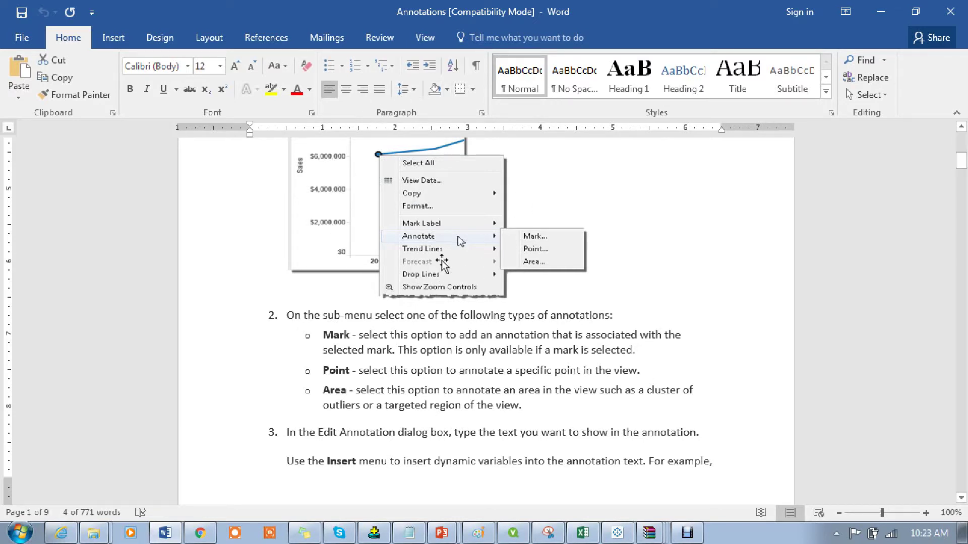
click(961, 128)
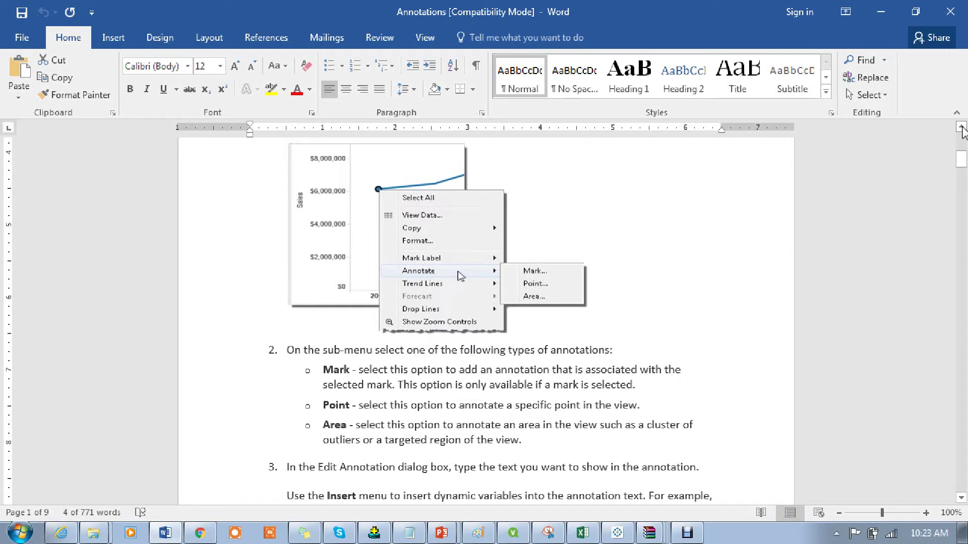
click(961, 129)
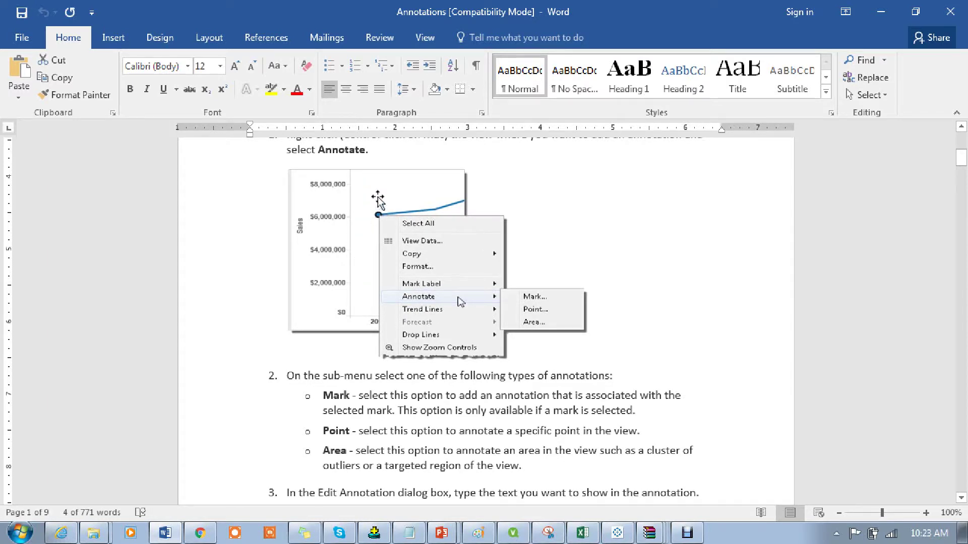
Switch to the Regular Batch workbook in Tableau and open the Scattor Plot worksheet.
click(617, 534)
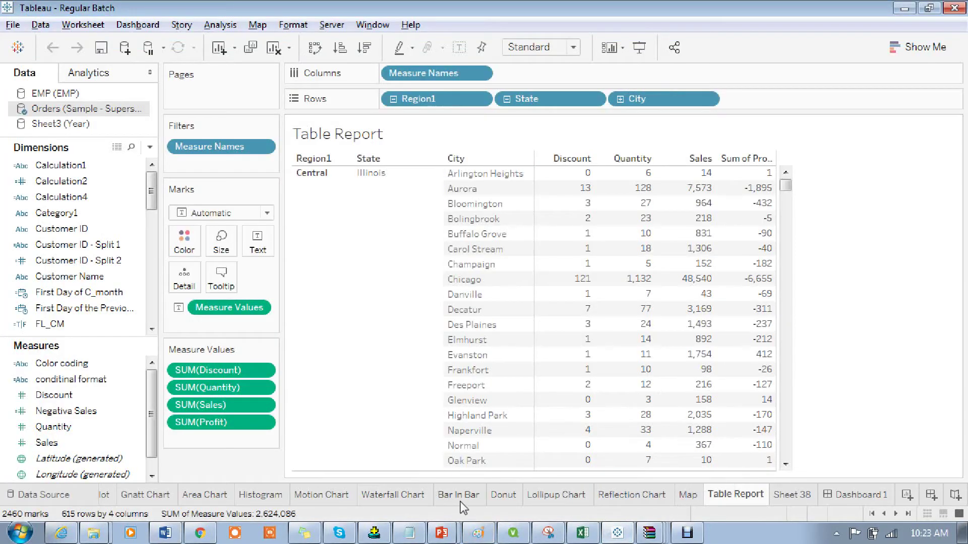
click(460, 497)
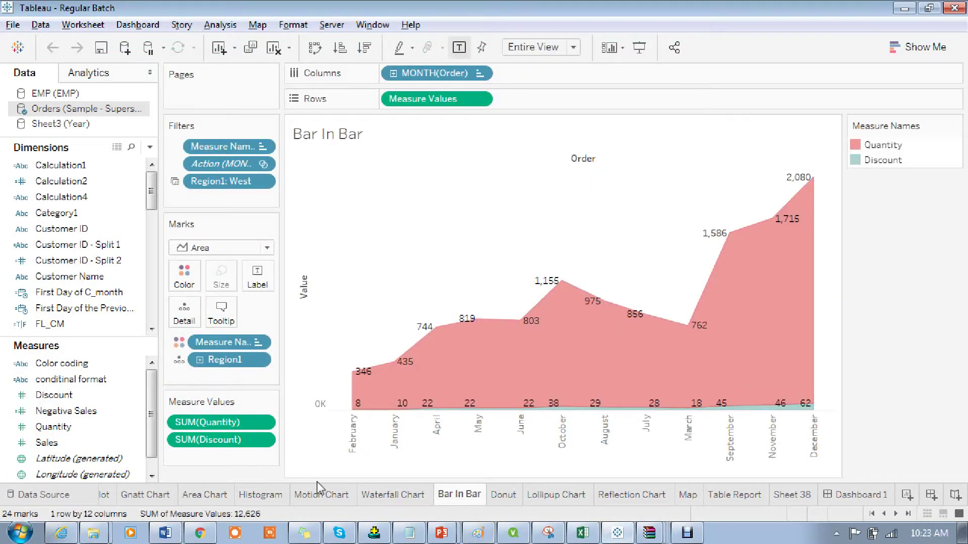
click(146, 497)
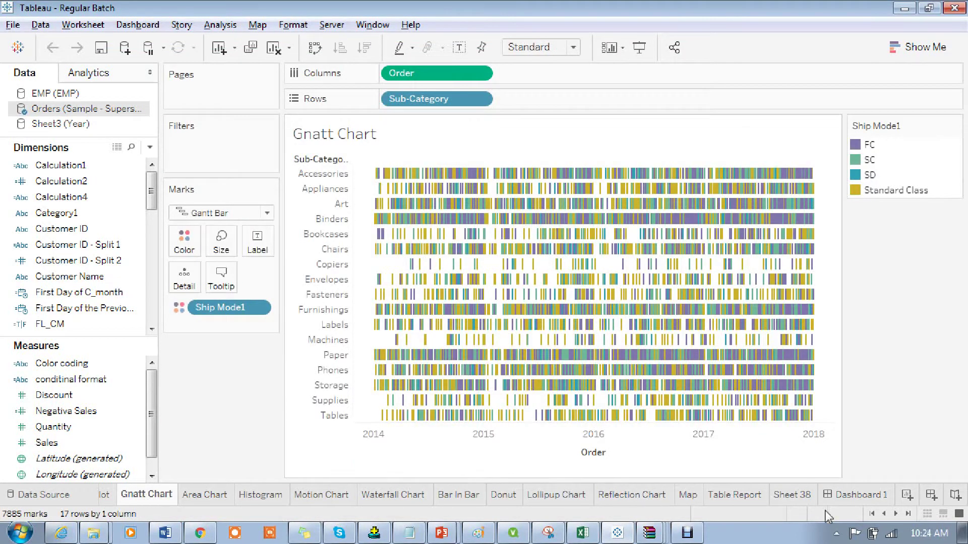
click(882, 513)
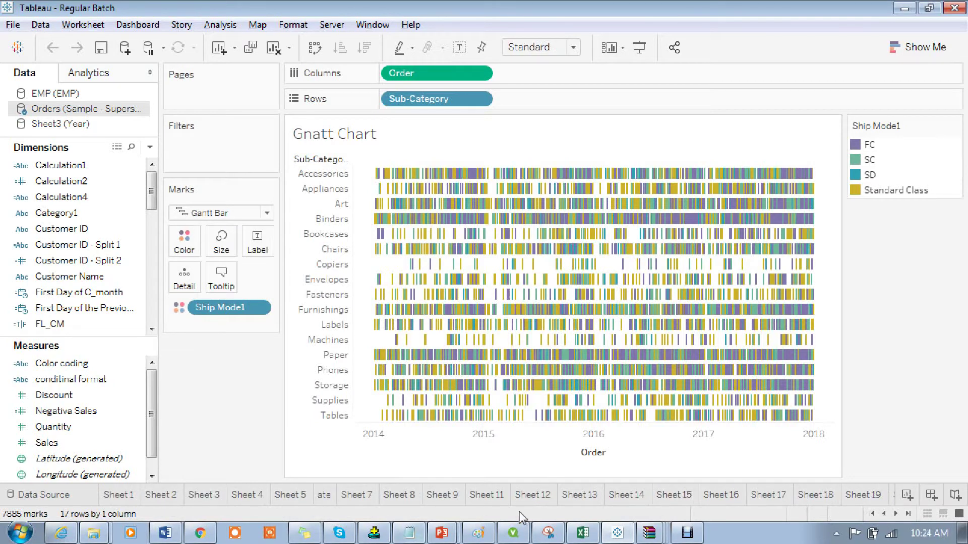
click(896, 512)
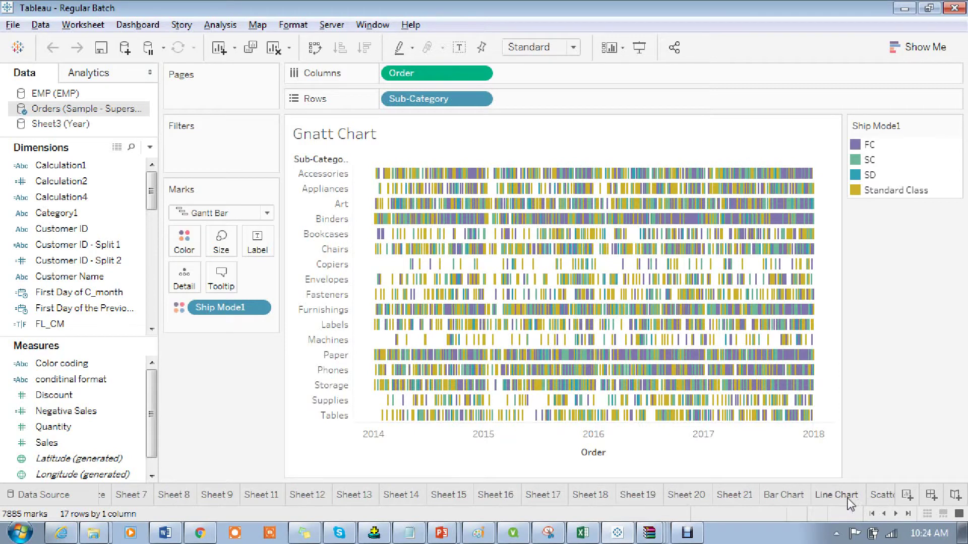
click(880, 495)
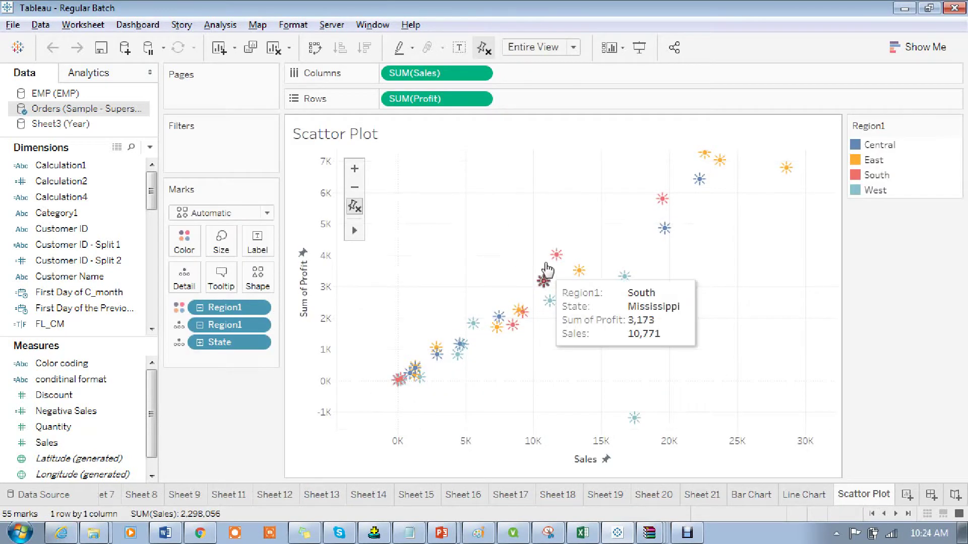
Add a point annotation with the default profit and sales text in empty chart space, at about 27,100 sales and 200 profit.
mouse_move(558, 258)
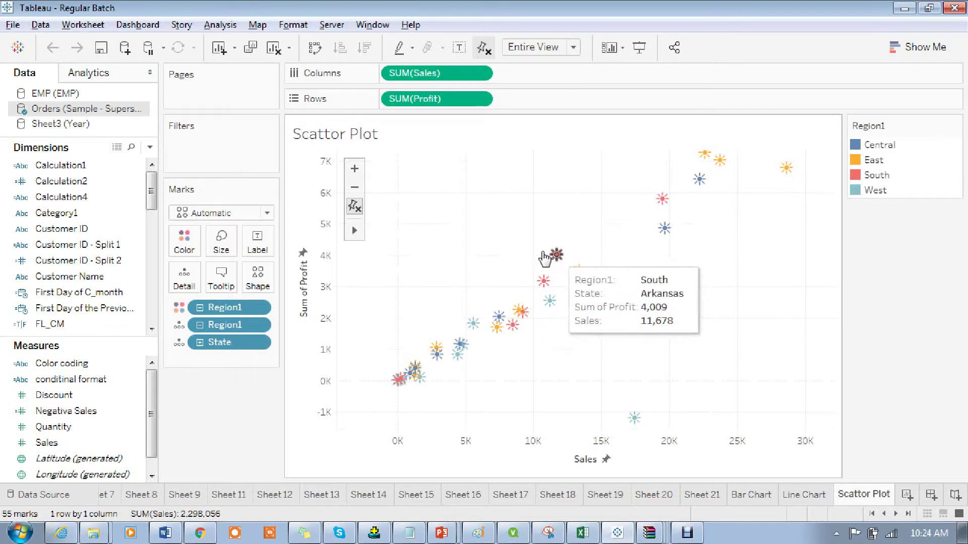
right_click(433, 207)
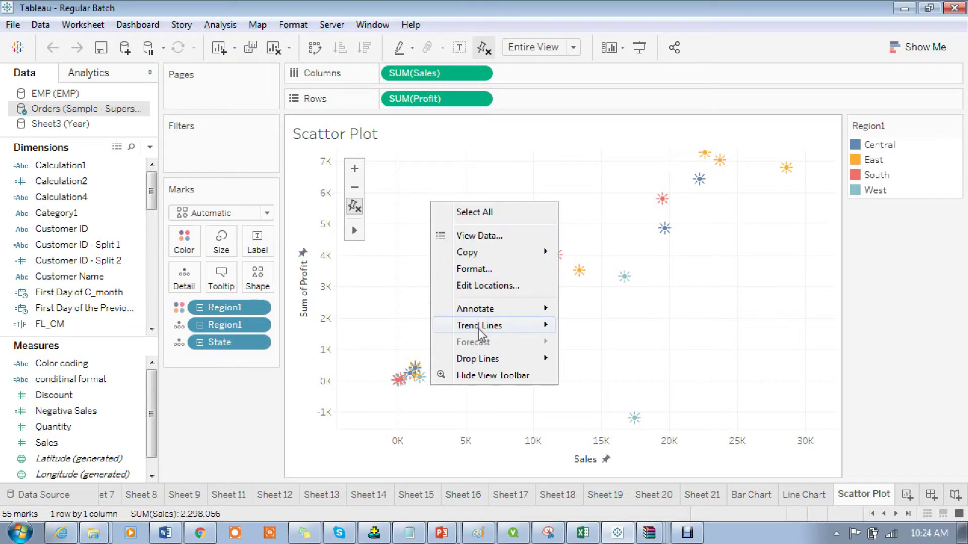
mouse_move(502, 315)
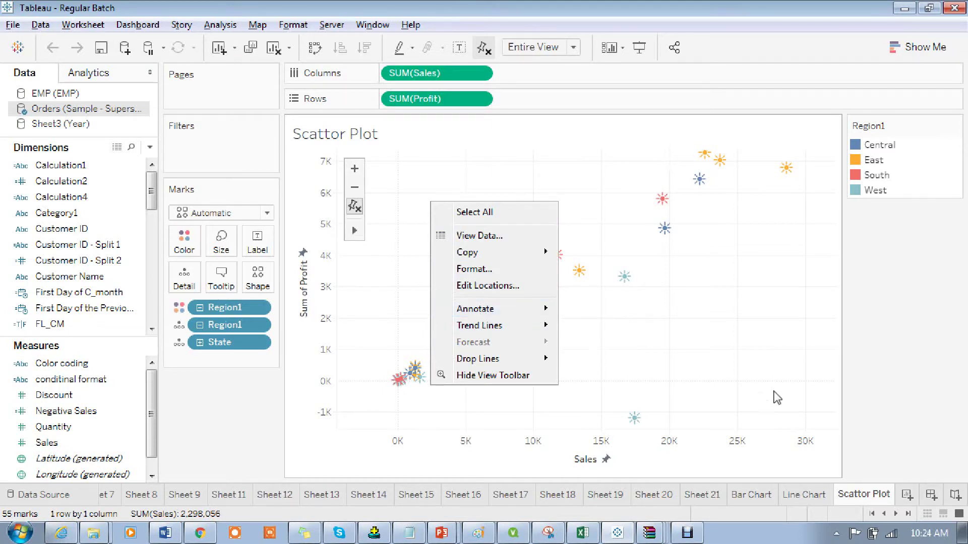
right_click(761, 377)
right_click(761, 377)
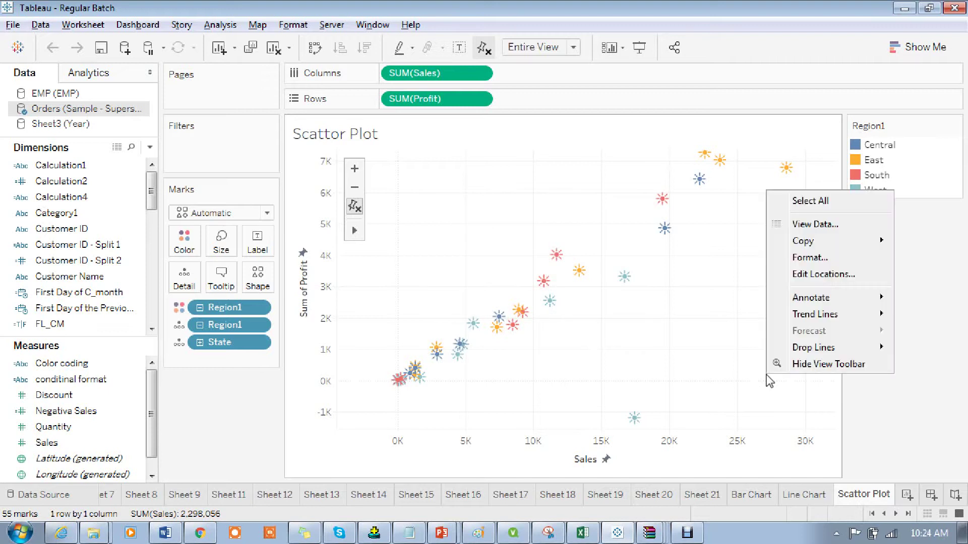
mouse_move(818, 301)
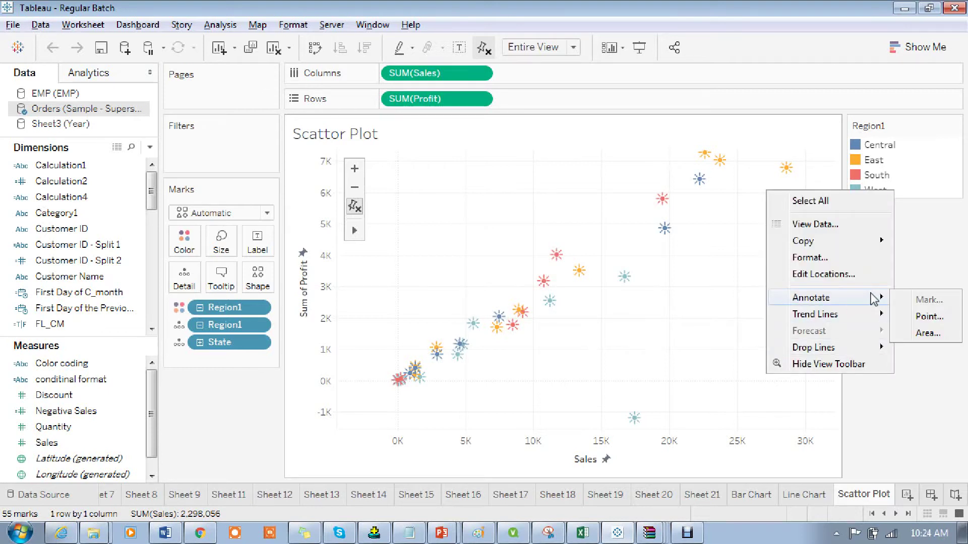
click(908, 317)
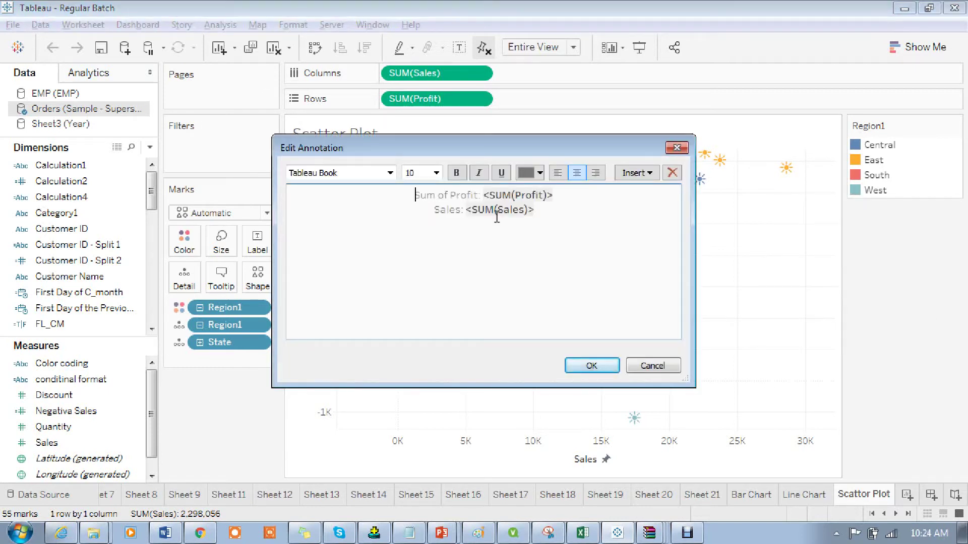
click(594, 367)
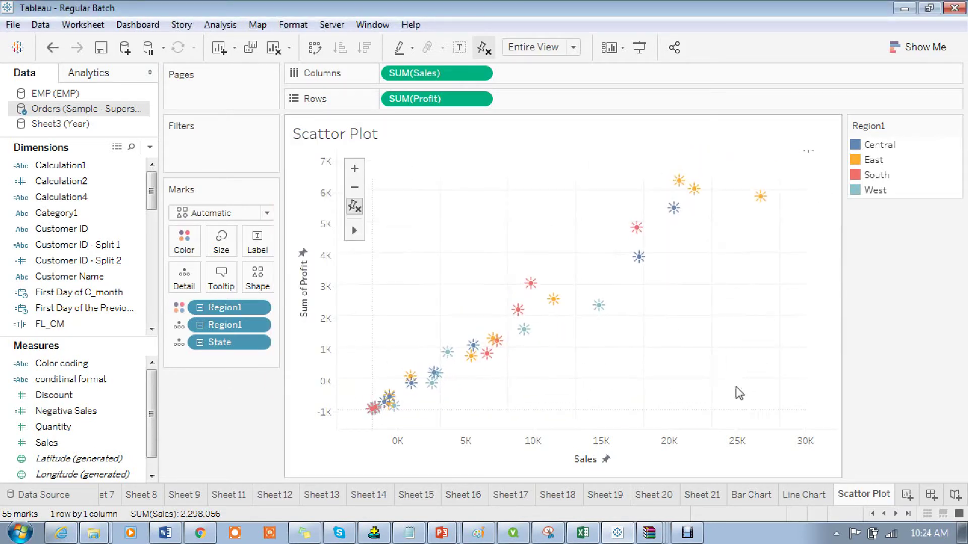
click(753, 387)
drag(754, 388, 753, 331)
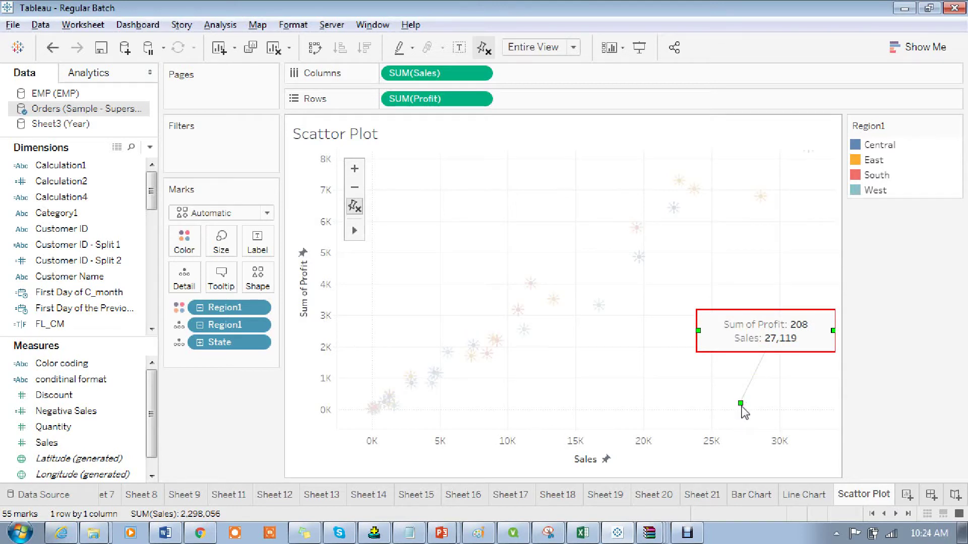
click(696, 398)
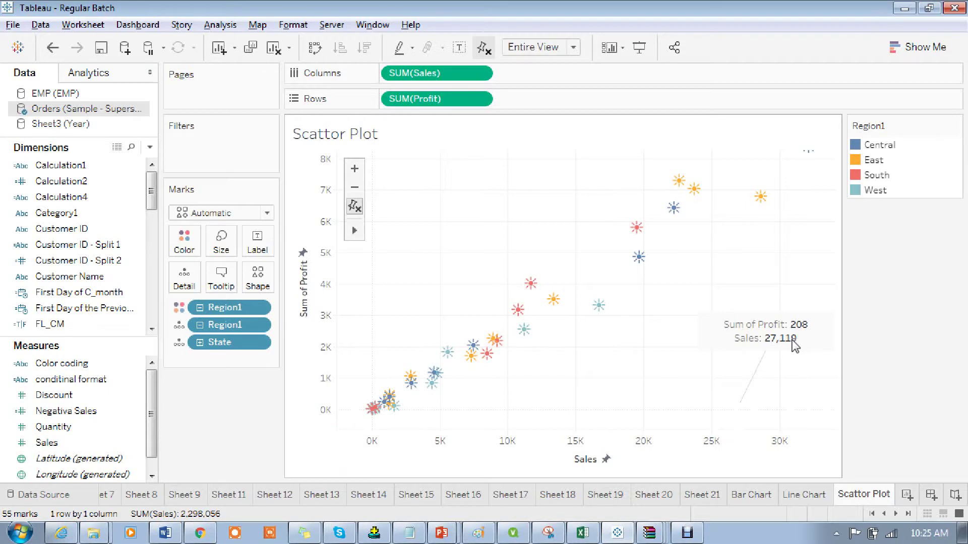
Add a second point annotation with the default text in empty chart space, at about 1,600 sales and 7,750 profit.
right_click(397, 173)
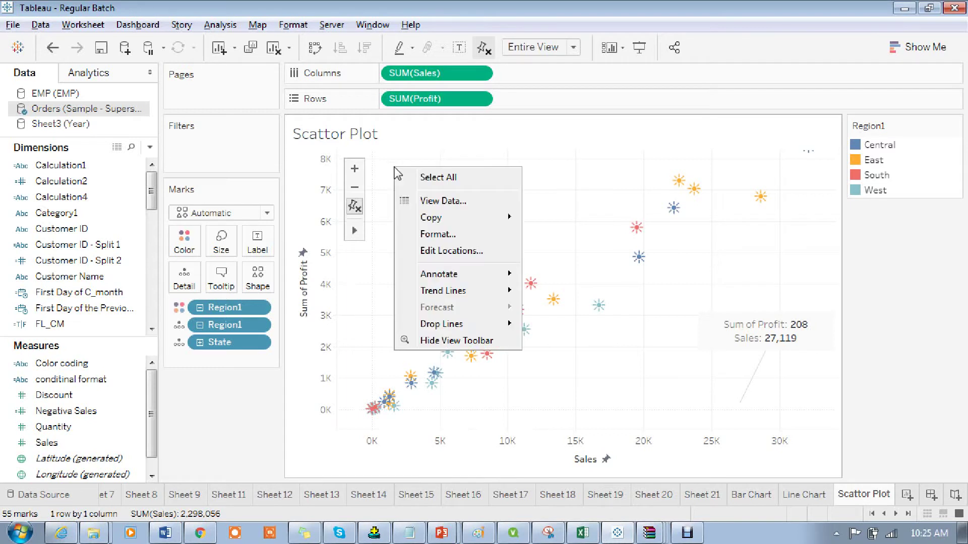
mouse_move(486, 273)
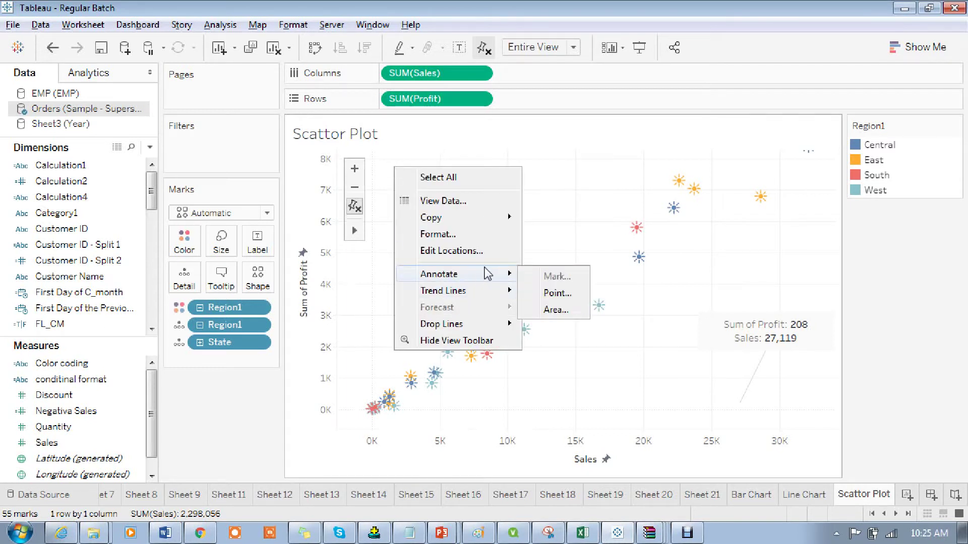
click(558, 294)
click(591, 365)
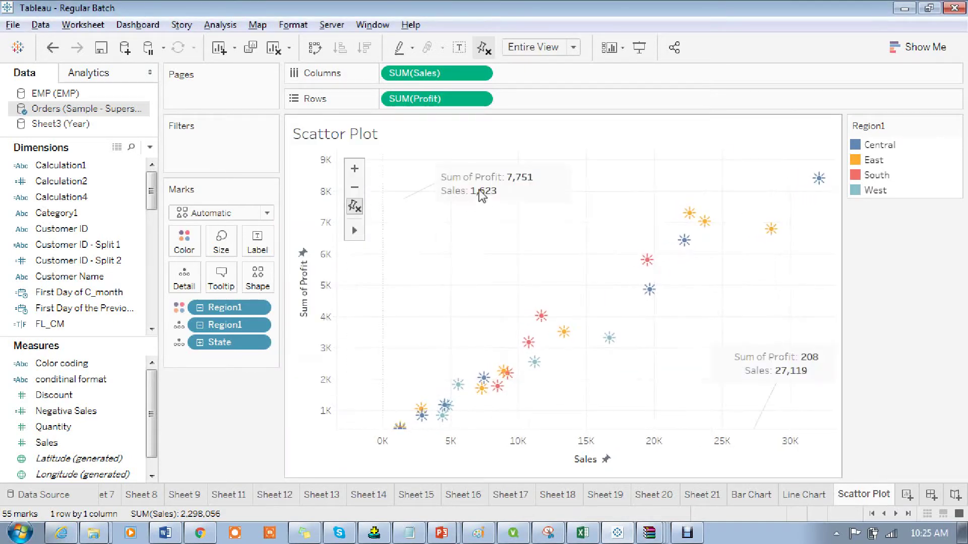
click(482, 189)
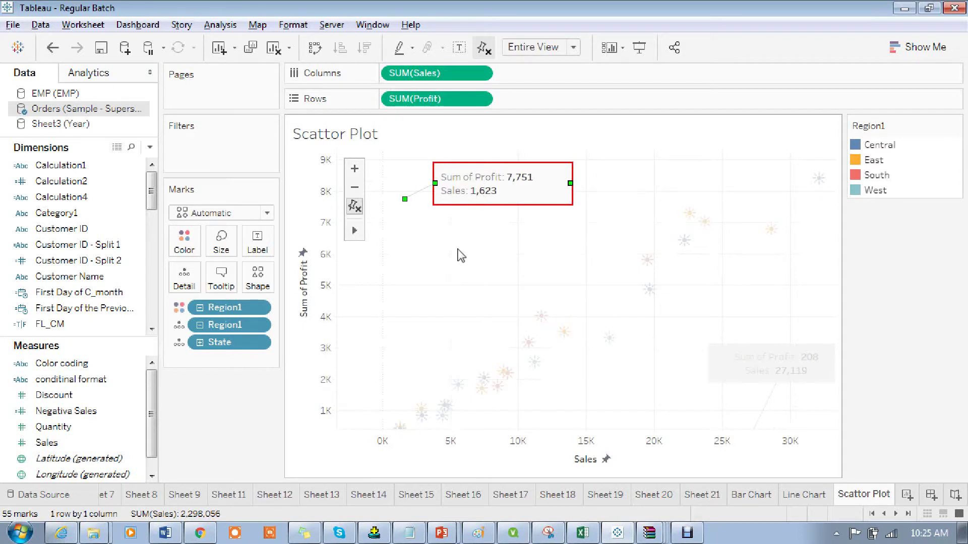
click(405, 291)
right_click(440, 269)
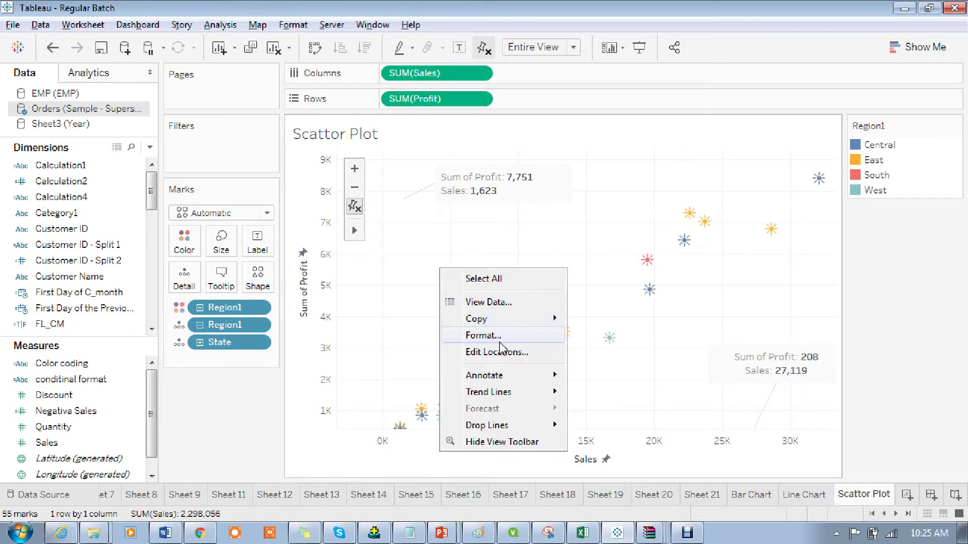
mouse_move(512, 379)
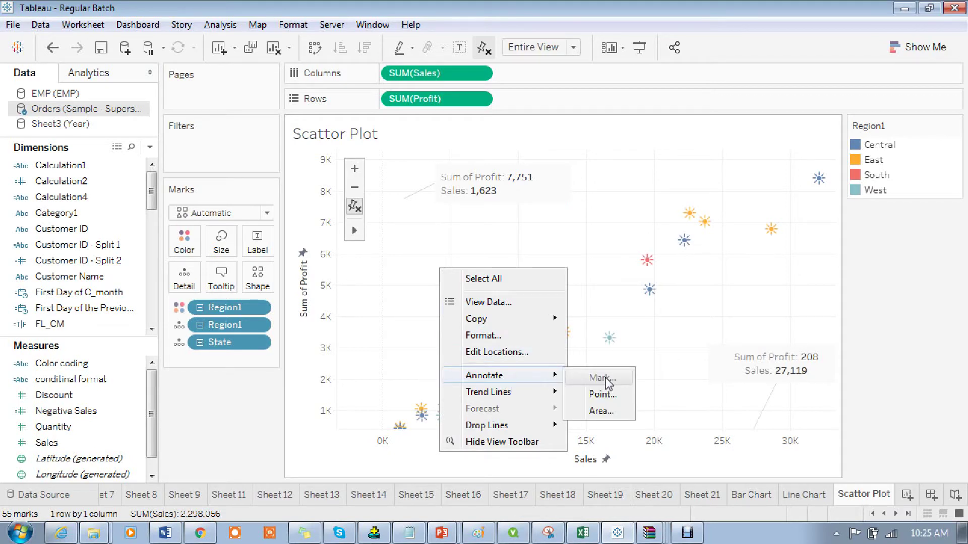
click(428, 299)
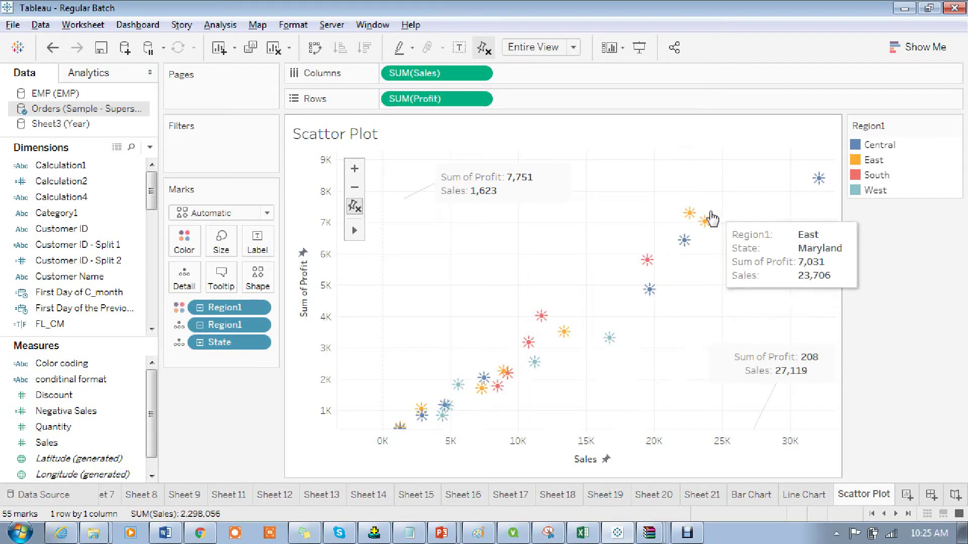
mouse_move(690, 217)
right_click(429, 231)
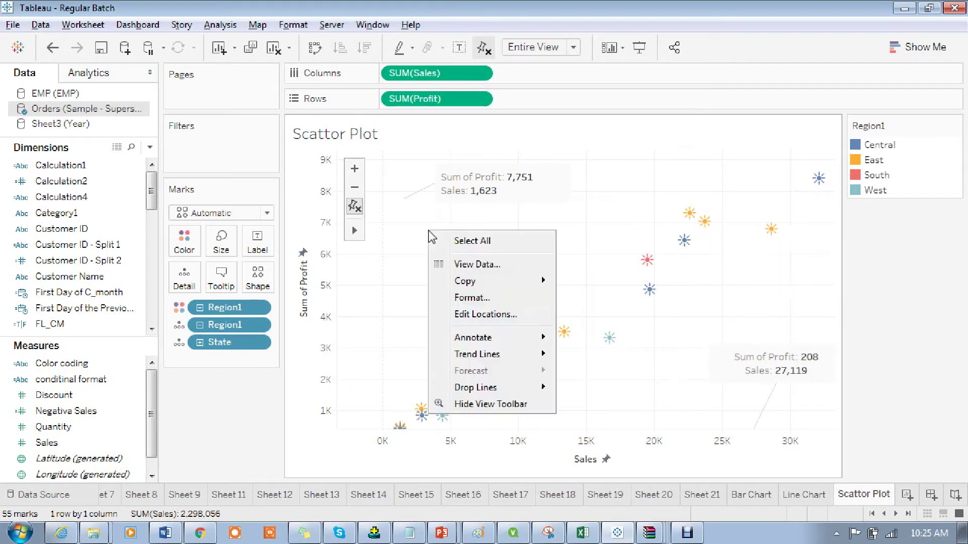
mouse_move(504, 341)
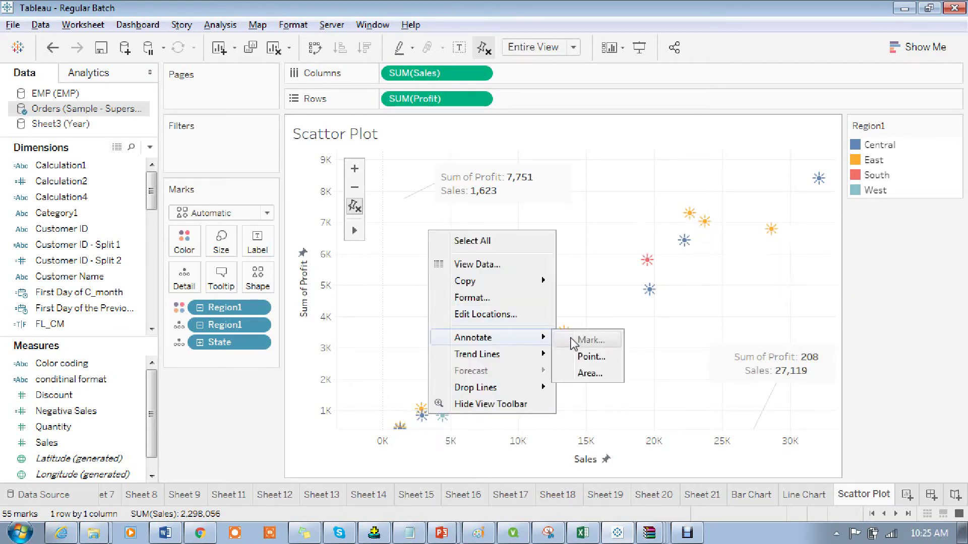
click(650, 268)
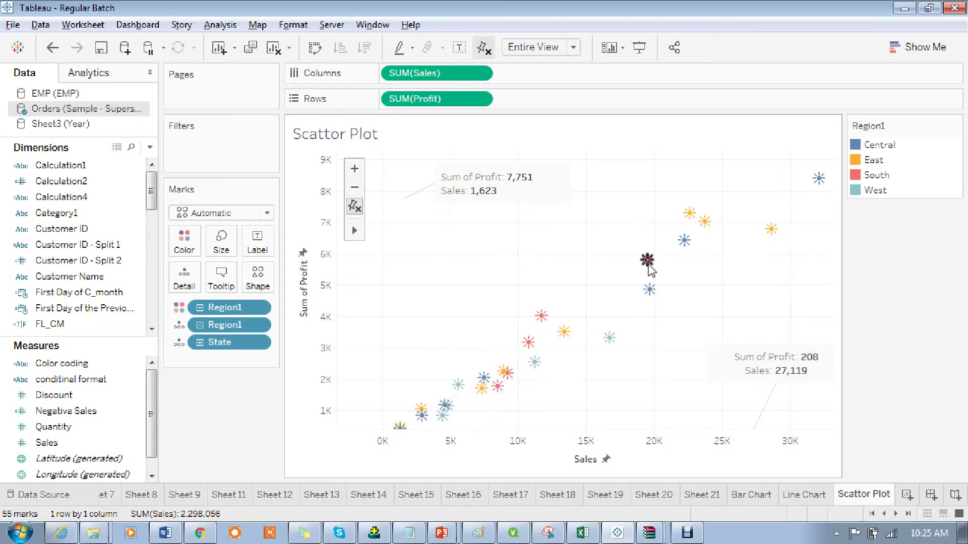
Add a mark annotation to the Alabama mark, replacing the SUM(Profit) field and the Sales line in its text with All Fields.
click(648, 266)
right_click(650, 271)
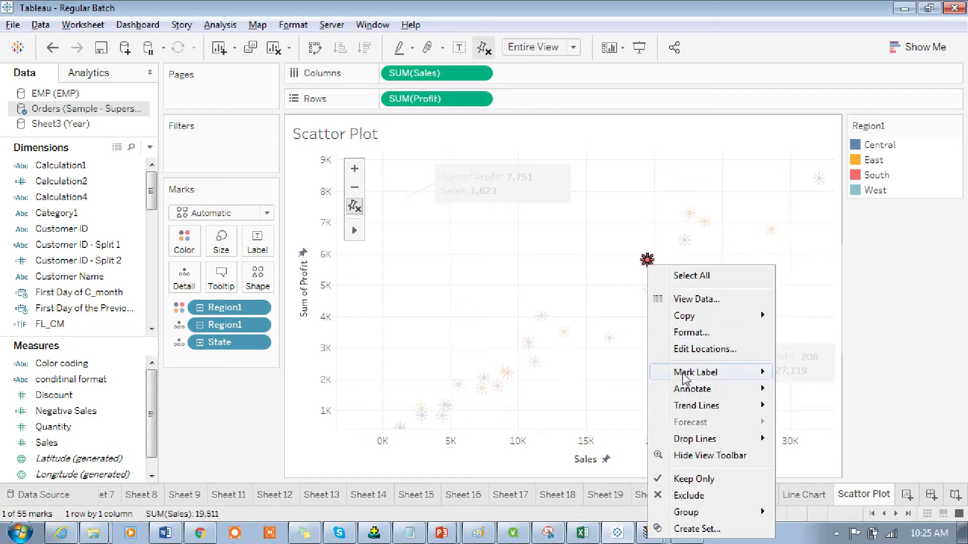
mouse_move(711, 394)
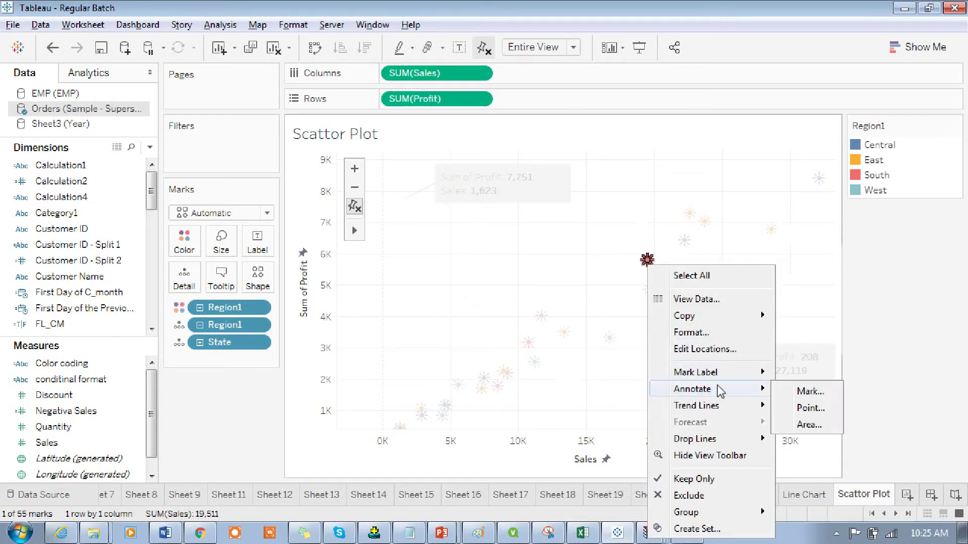
click(808, 393)
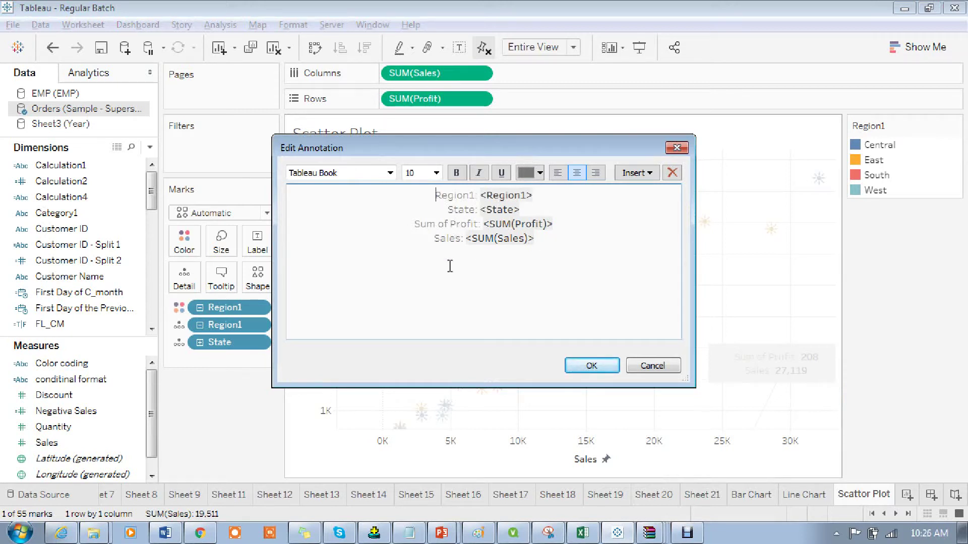
click(548, 241)
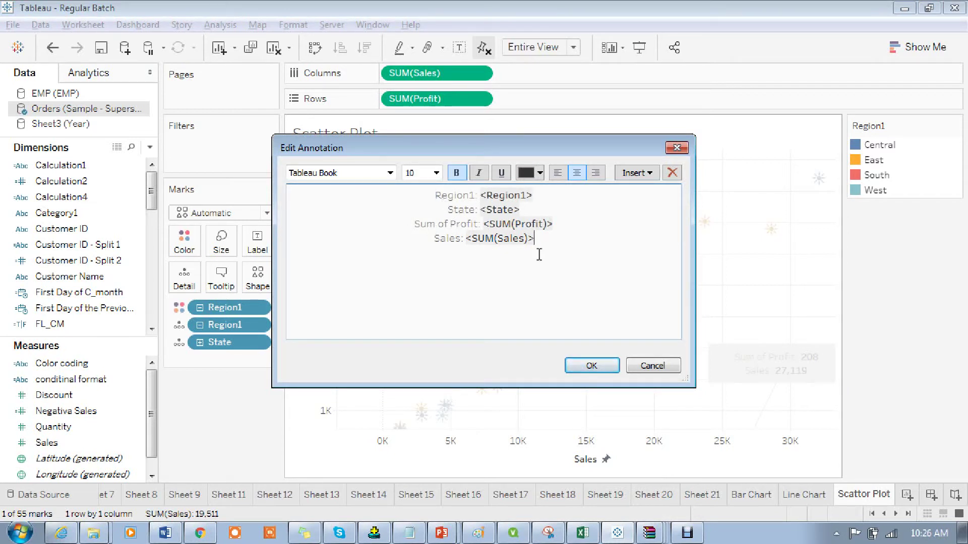
drag(539, 254, 484, 224)
click(636, 172)
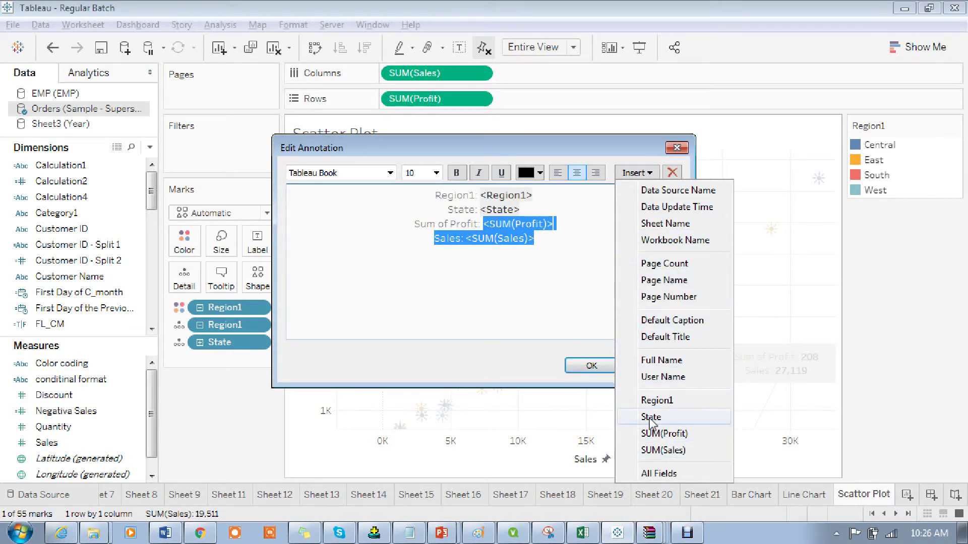
click(663, 474)
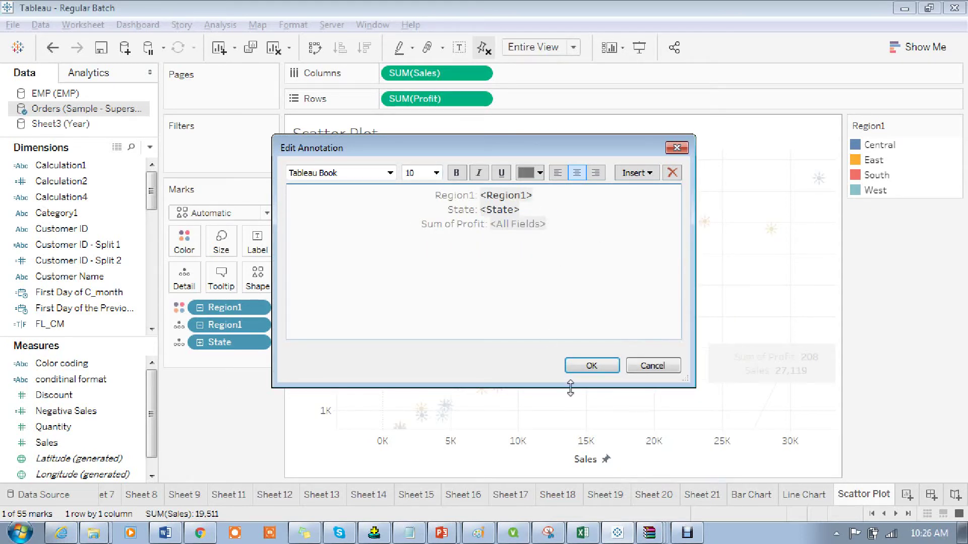
click(592, 367)
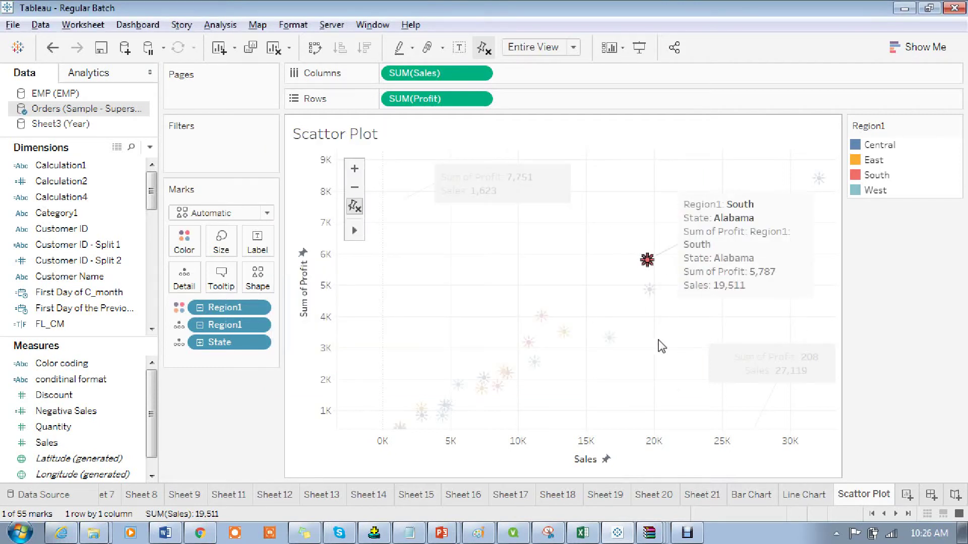
Move the Alabama annotation box into the empty chart space near zero sales, at about 5K profit.
click(739, 253)
mouse_move(737, 252)
mouse_down()
mouse_move(721, 190)
mouse_move(682, 162)
mouse_move(507, 237)
mouse_move(460, 289)
mouse_move(411, 288)
mouse_up()
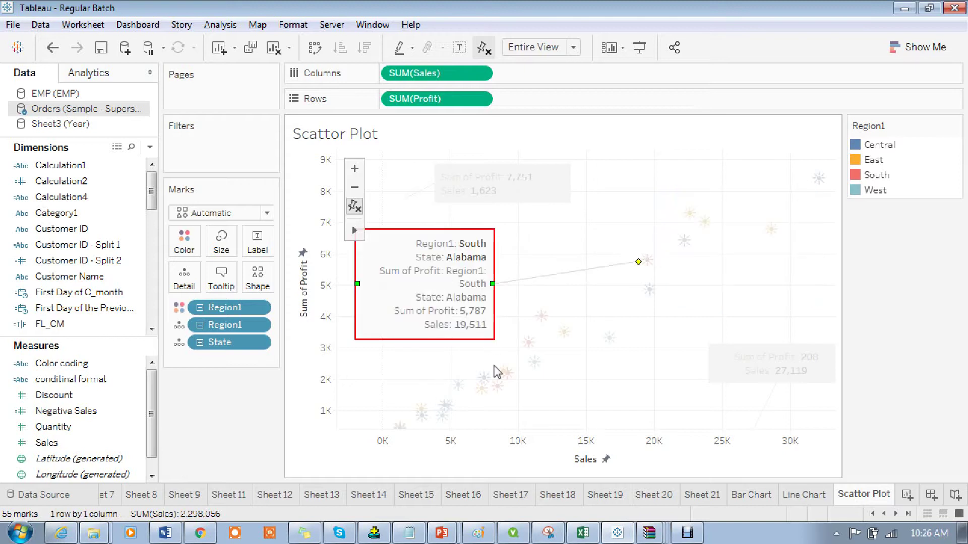
mouse_move(579, 334)
drag(444, 293, 432, 291)
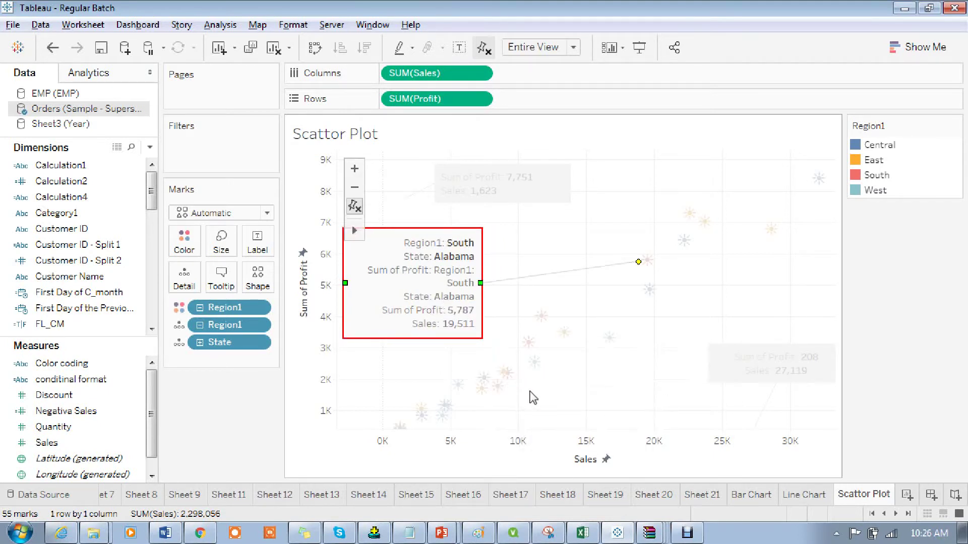
mouse_move(529, 395)
mouse_down()
mouse_move(557, 449)
mouse_move(587, 386)
mouse_move(591, 434)
mouse_move(596, 378)
mouse_up()
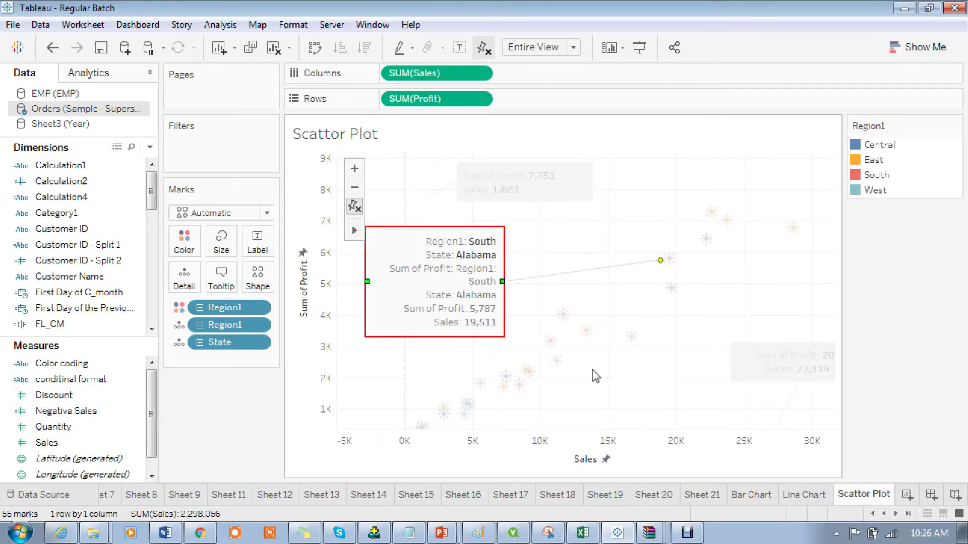
Switch to the Excel worksheet to examine the commented EMPID header cell, and return to Tableau.
click(582, 533)
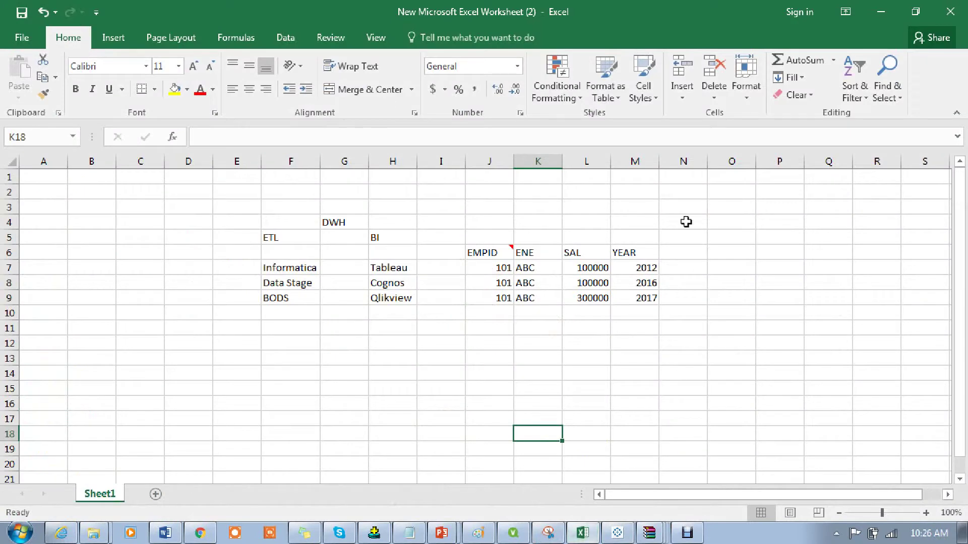
click(501, 249)
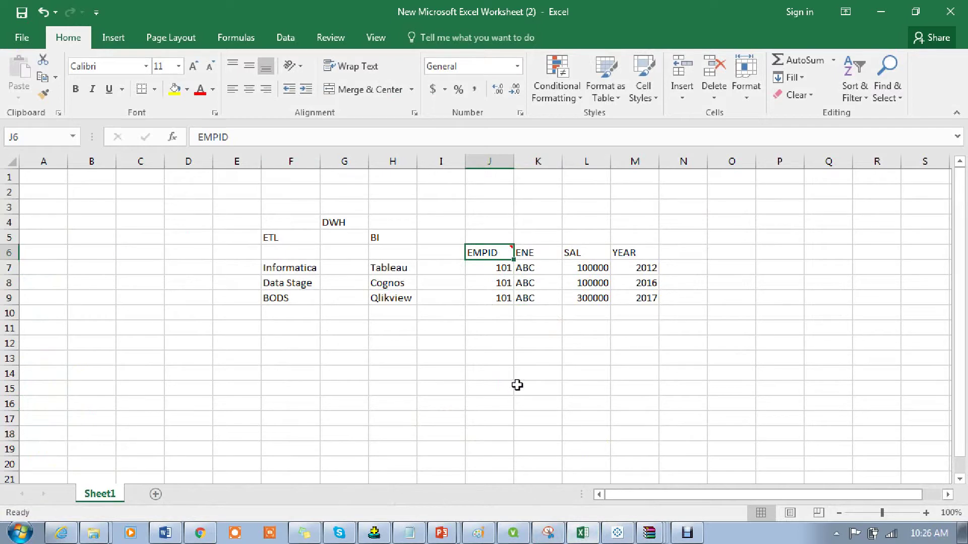
key(alt+Tab)
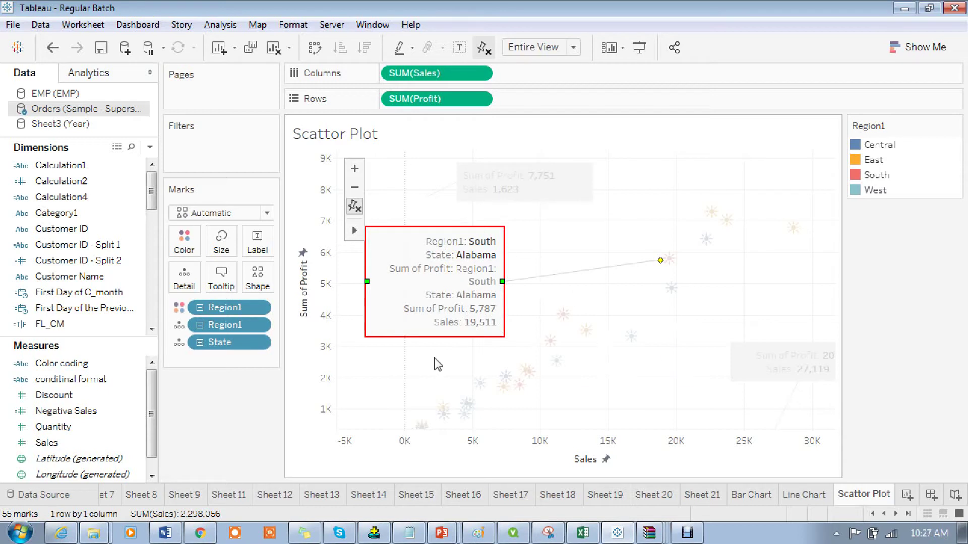
Add an area annotation with no text in empty chart space, at about 25K sales and 12K profit.
click(670, 403)
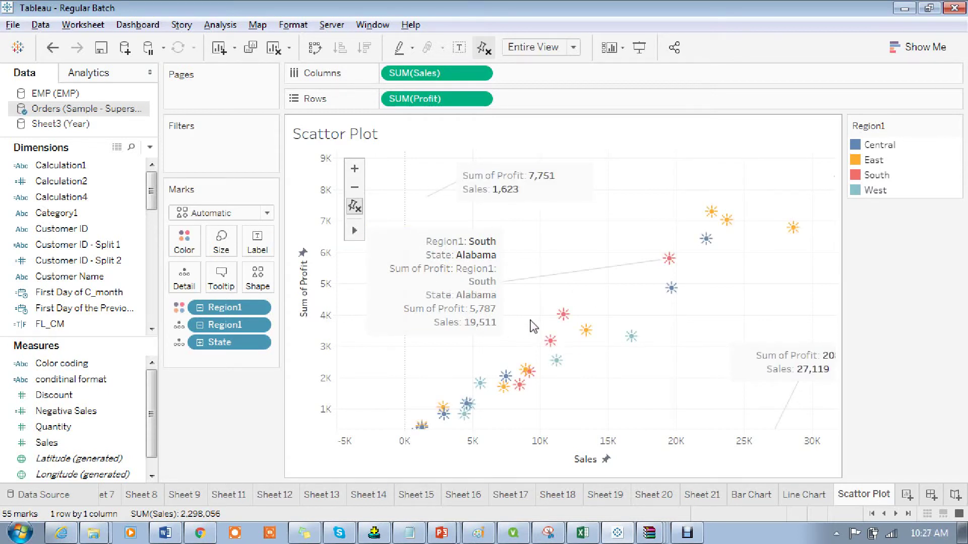
mouse_move(655, 369)
mouse_down()
mouse_move(504, 381)
mouse_move(543, 384)
mouse_move(640, 352)
mouse_move(551, 417)
mouse_up()
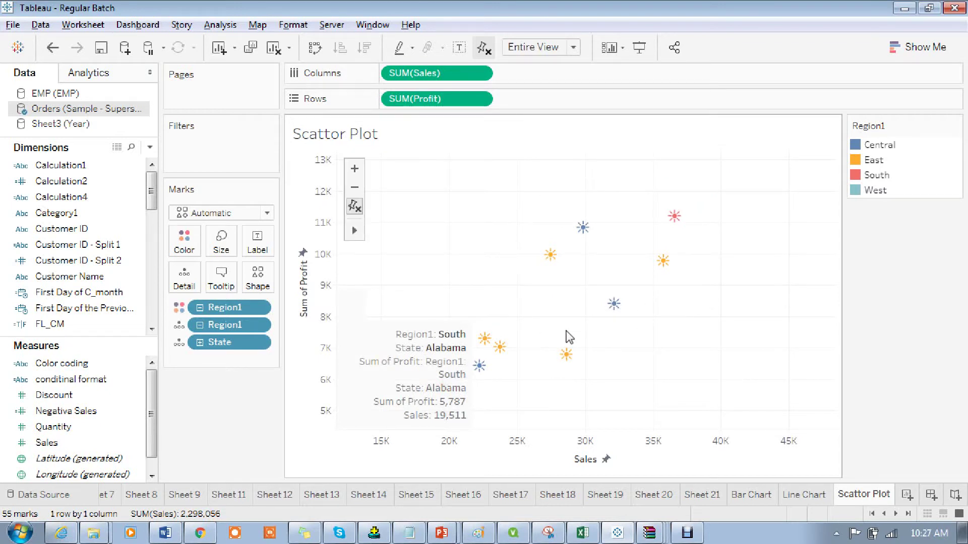
right_click(513, 195)
mouse_move(582, 305)
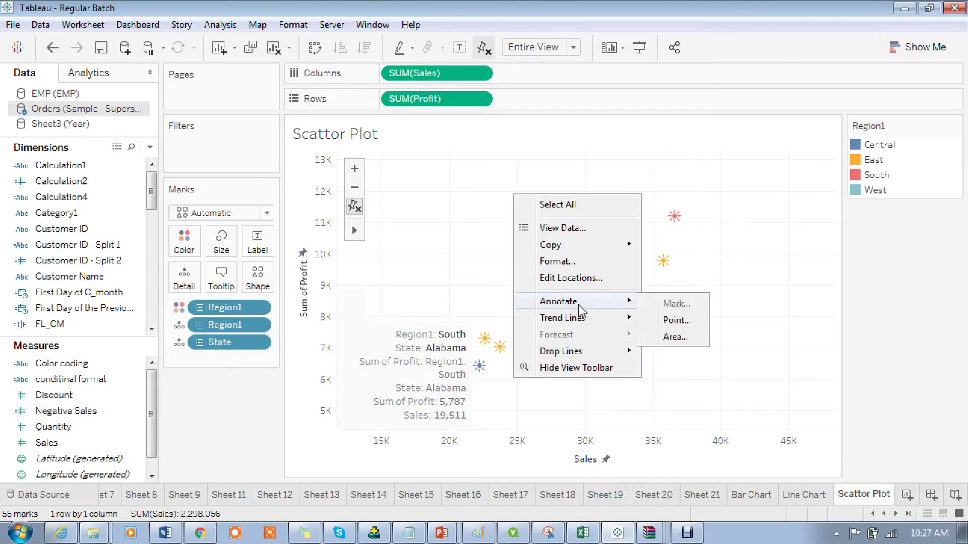
click(674, 338)
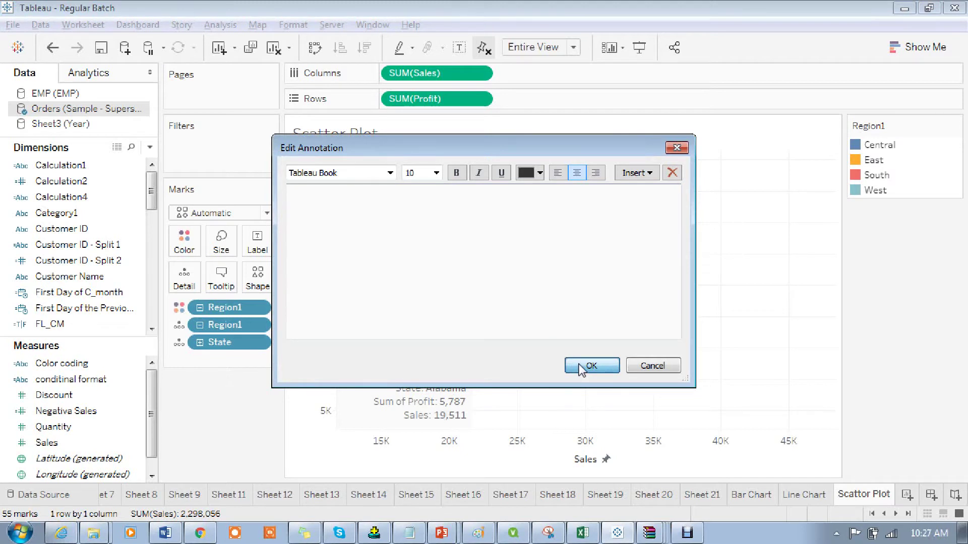
click(590, 366)
Move and enlarge the area annotation to cover the marks between about 25K and 43K sales and 8K and 12K profit.
click(501, 186)
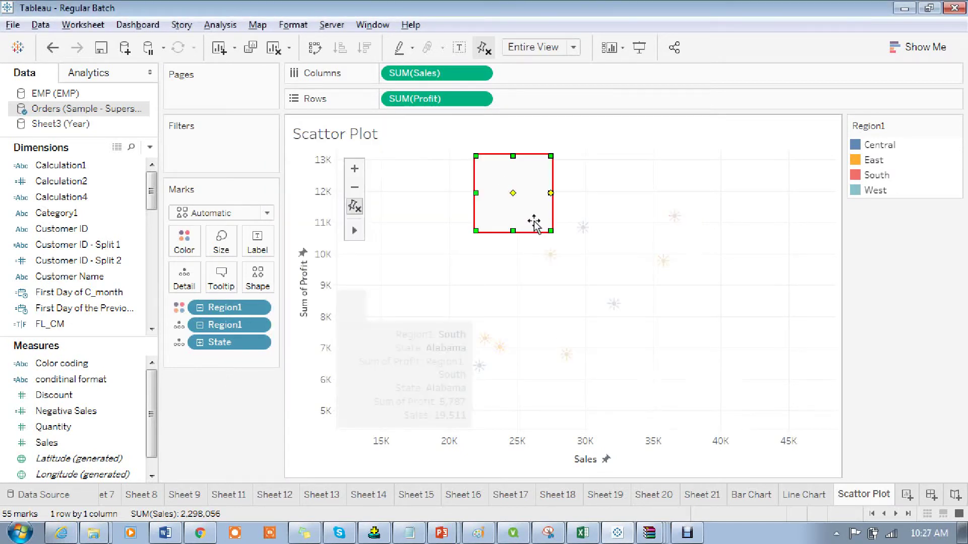
mouse_move(548, 231)
mouse_down()
mouse_move(583, 269)
mouse_move(697, 323)
mouse_move(757, 314)
mouse_up()
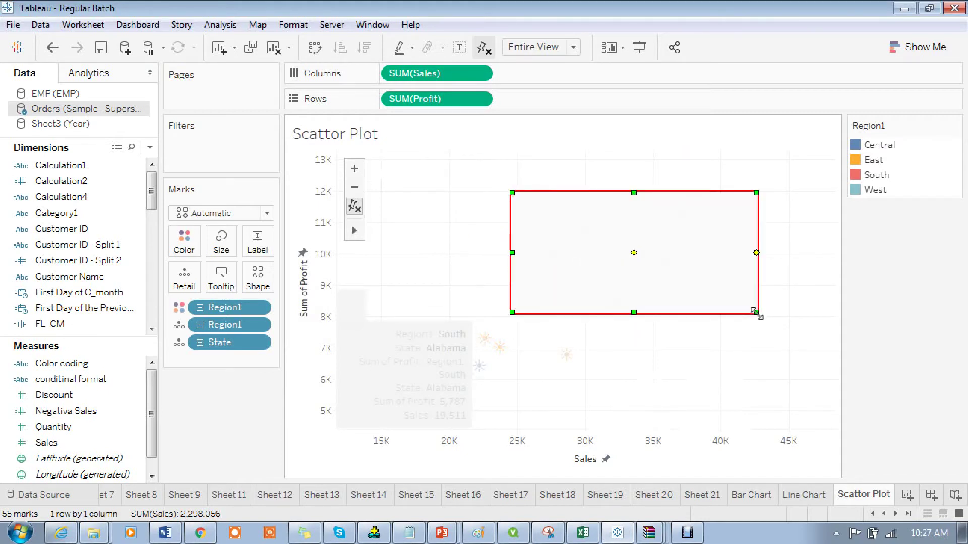
click(742, 378)
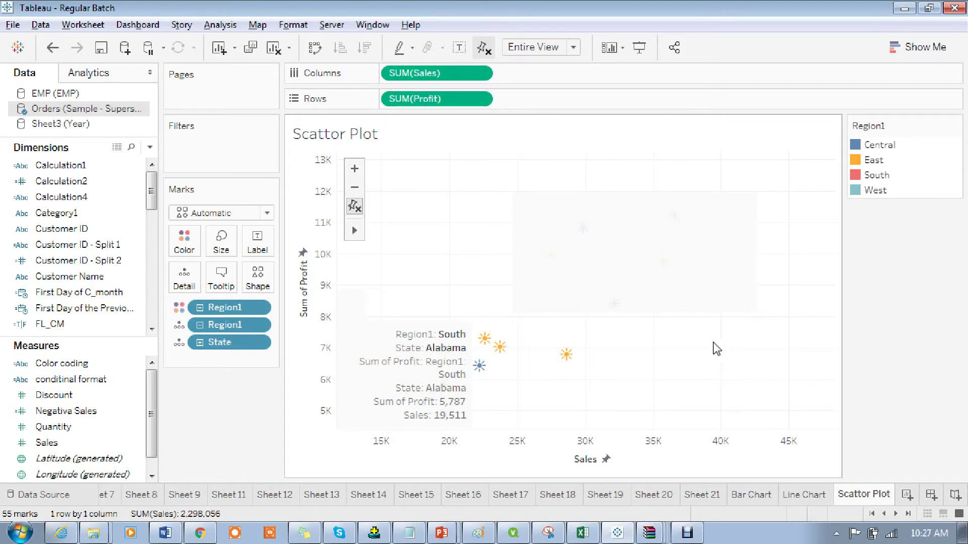
click(621, 232)
right_click(620, 230)
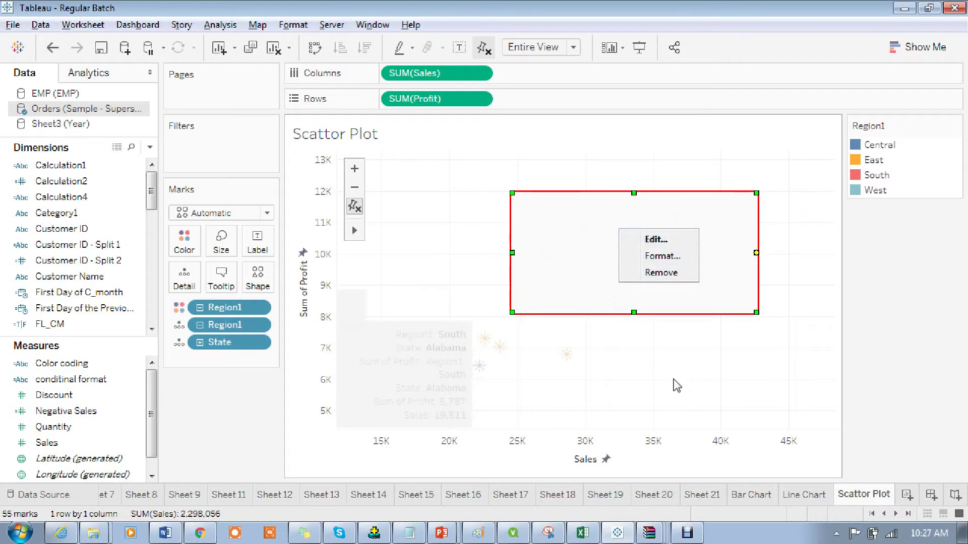
click(677, 386)
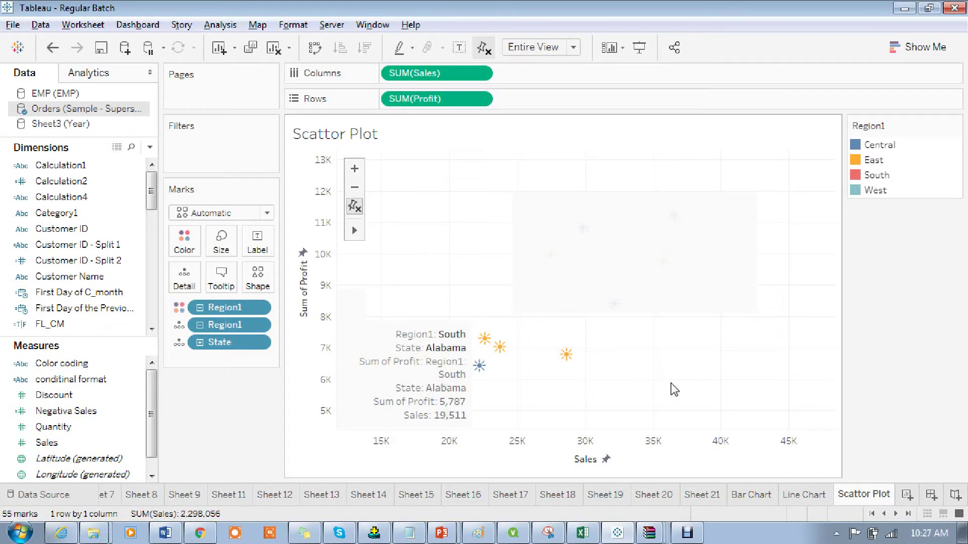
Set the area annotation's text to "Please make attention".
right_click(622, 226)
click(647, 225)
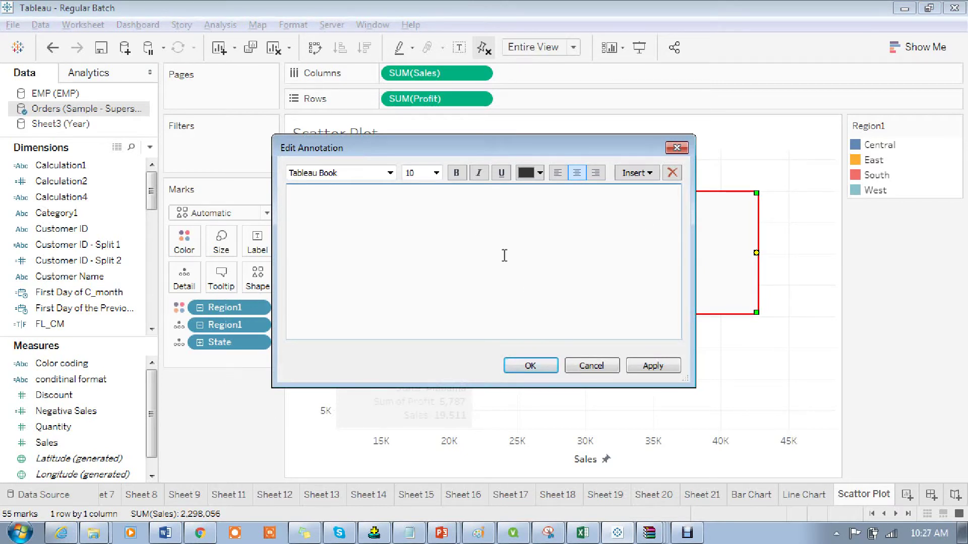
text(Please make atten)
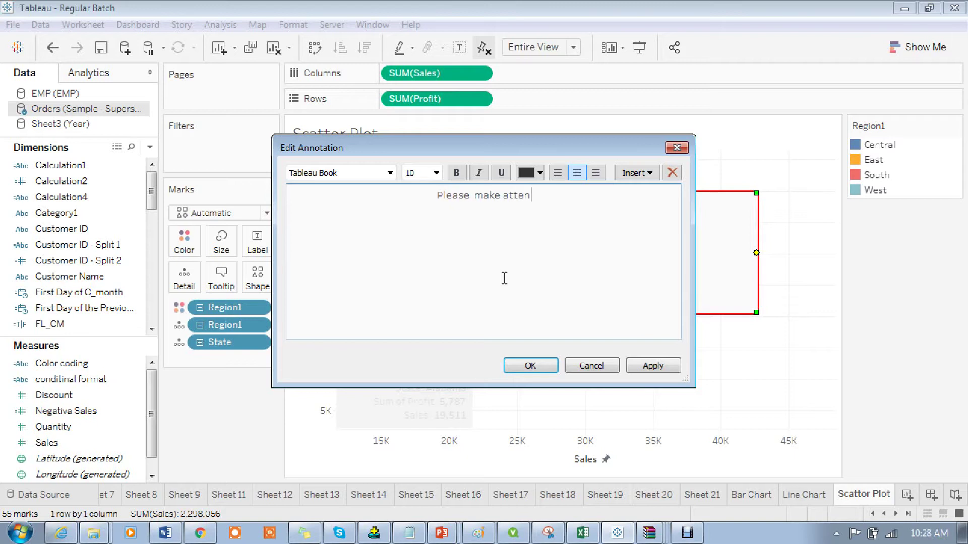
text(tion)
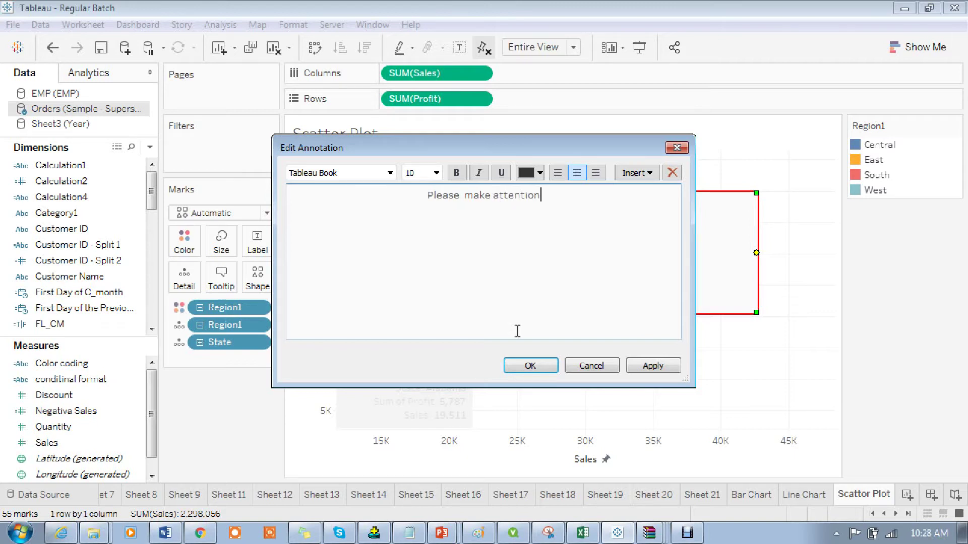
click(530, 365)
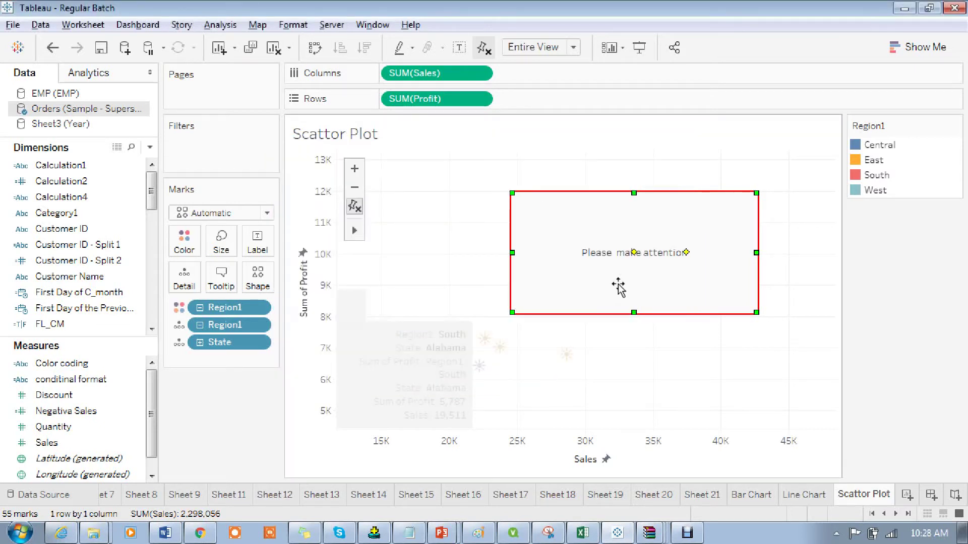
Nudge the area annotation slightly and format its box with a pale cream shading at 21% opacity.
mouse_move(606, 225)
mouse_down()
mouse_move(613, 205)
mouse_move(611, 224)
mouse_up()
right_click(611, 222)
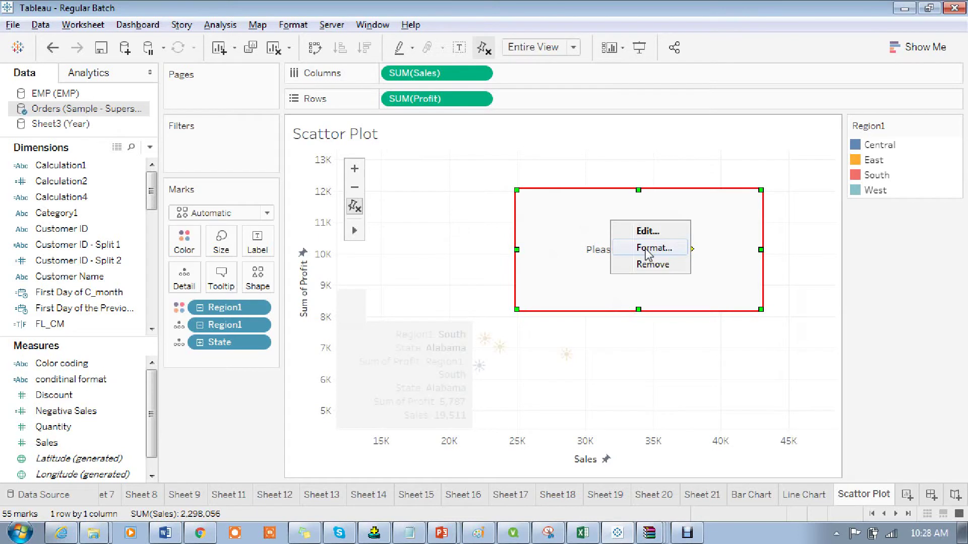
click(651, 248)
click(142, 142)
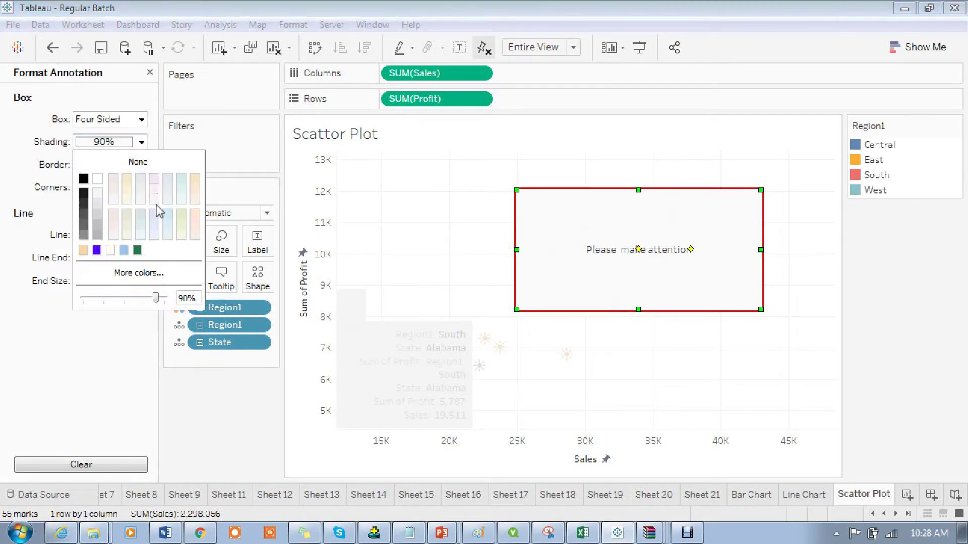
drag(156, 299, 115, 300)
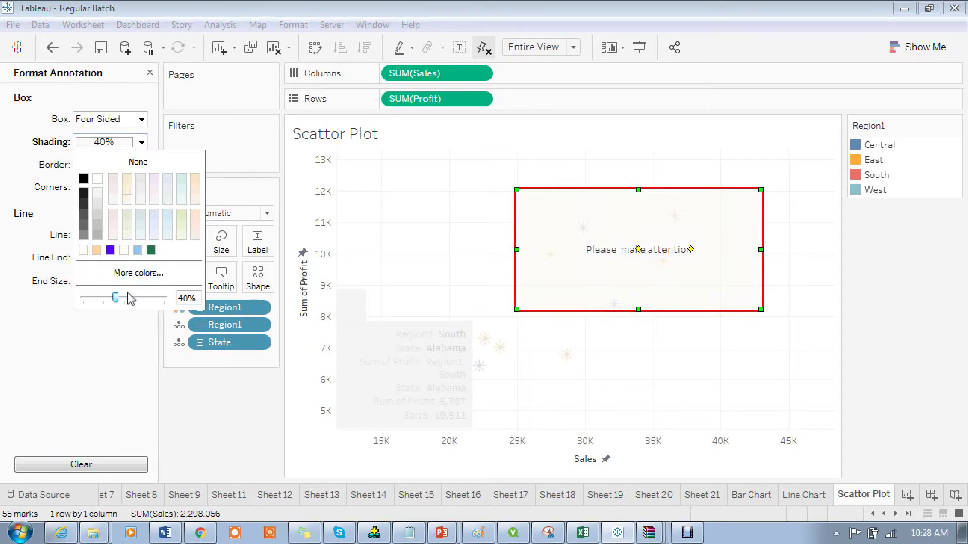
drag(116, 298, 100, 299)
click(118, 367)
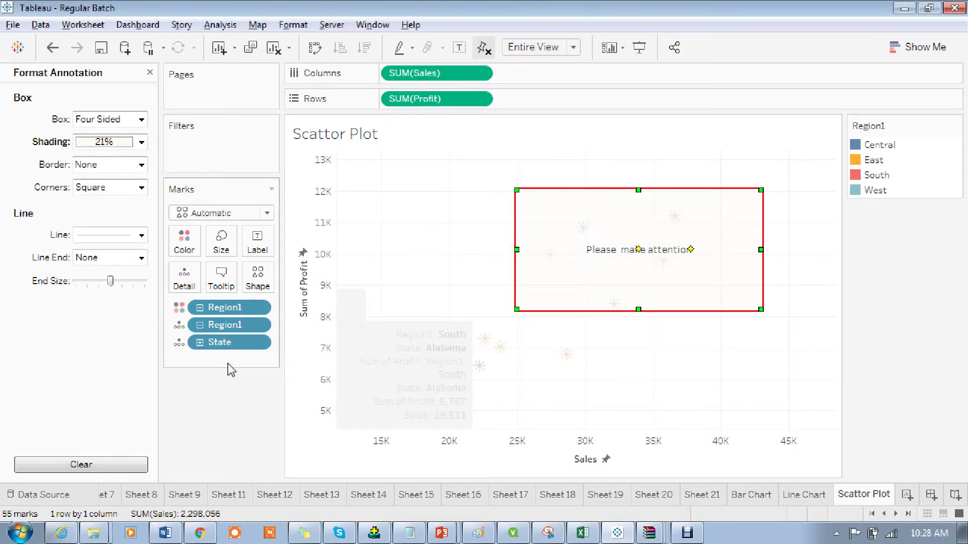
click(640, 361)
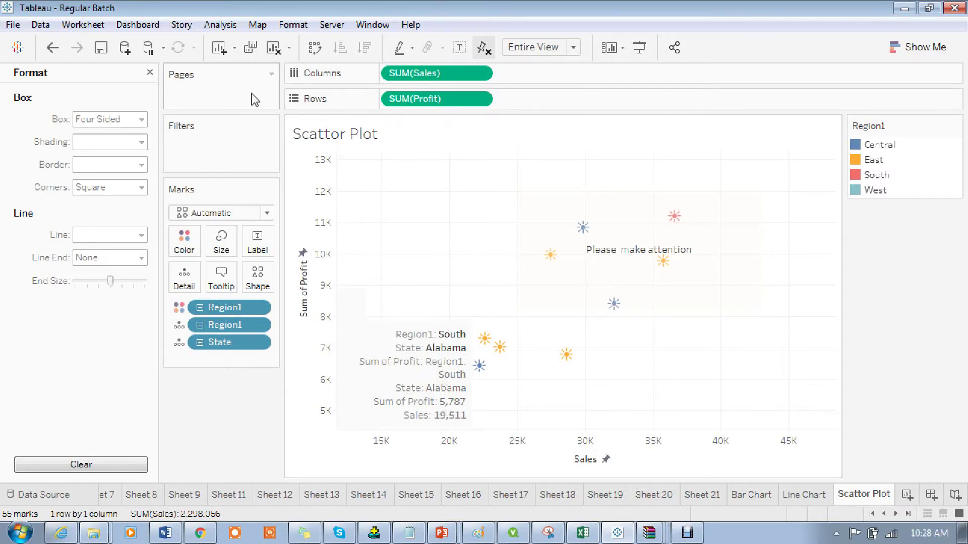
Print the active sheet to PDF on Letter paper in portrait, saving it as Regular Batch on the Desktop.
click(14, 26)
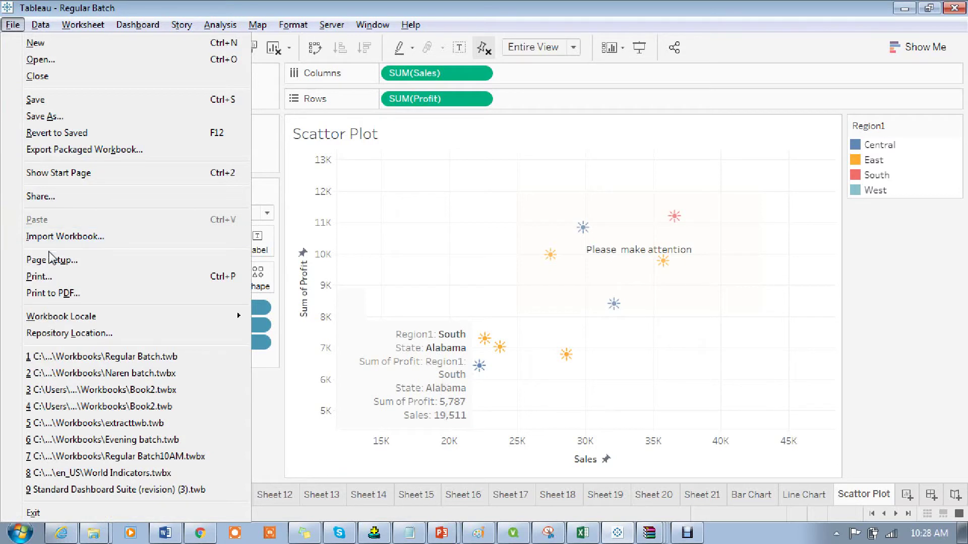
click(55, 293)
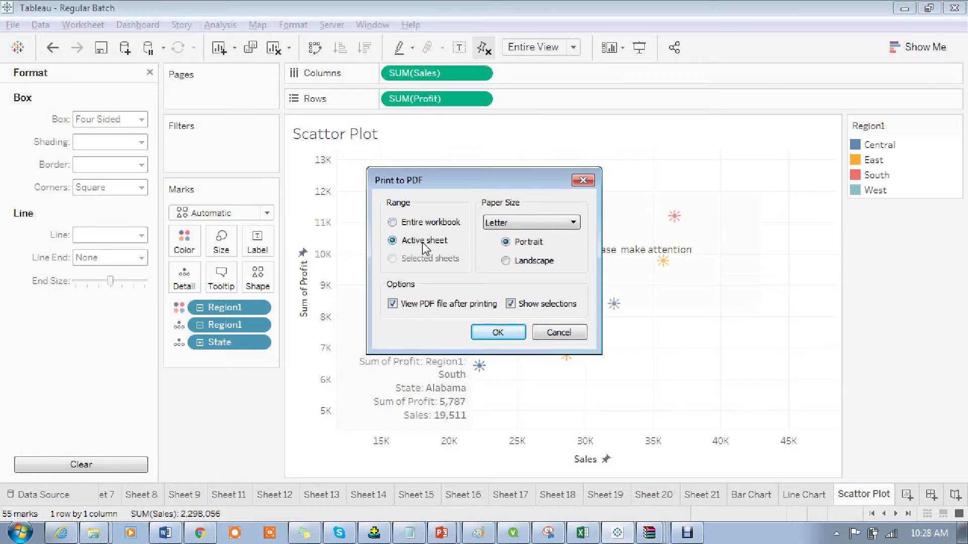
click(498, 333)
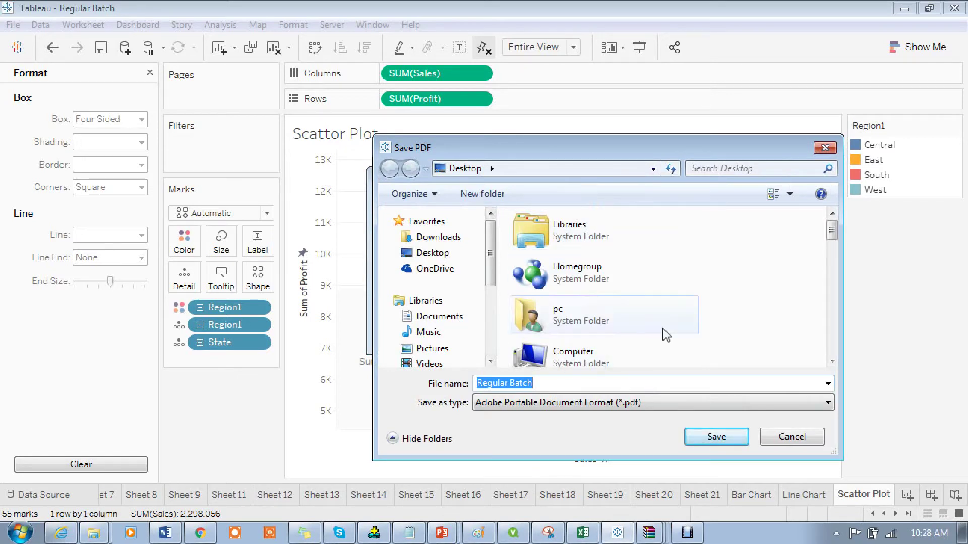
click(716, 436)
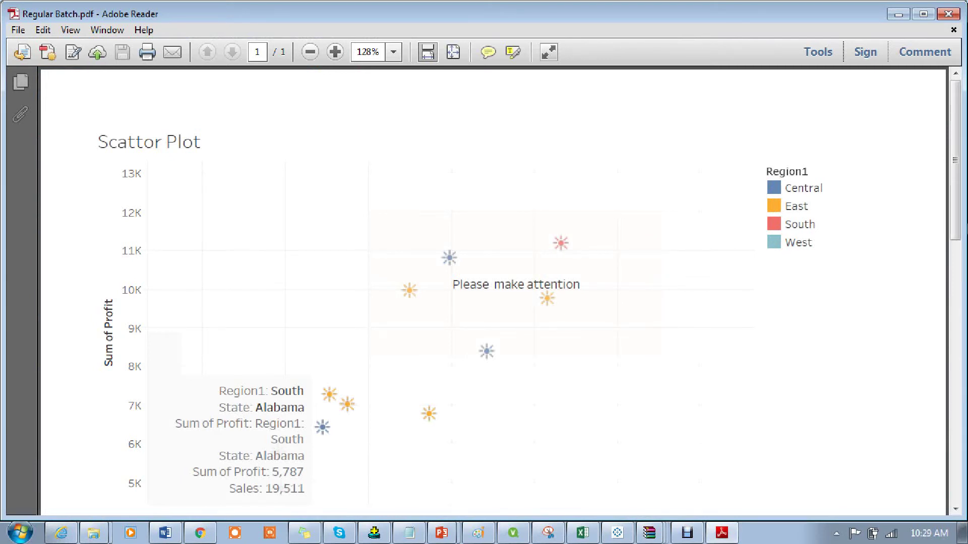
Close the exported Regular Batch PDF and switch back to the Tableau workbook, postponing the Internet Explorer setup.
mouse_move(959, 205)
mouse_down()
mouse_move(959, 469)
mouse_move(959, 205)
mouse_up()
click(948, 14)
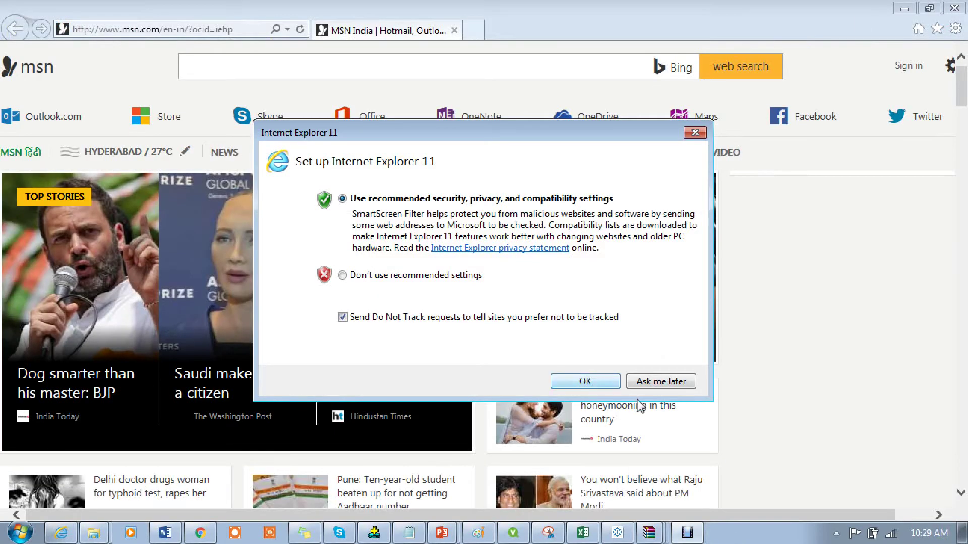
click(658, 382)
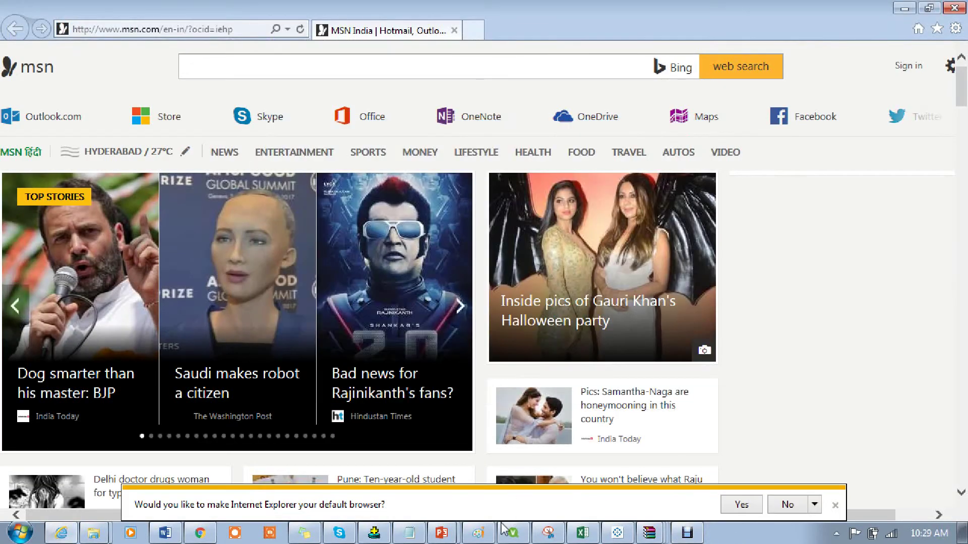
click(617, 533)
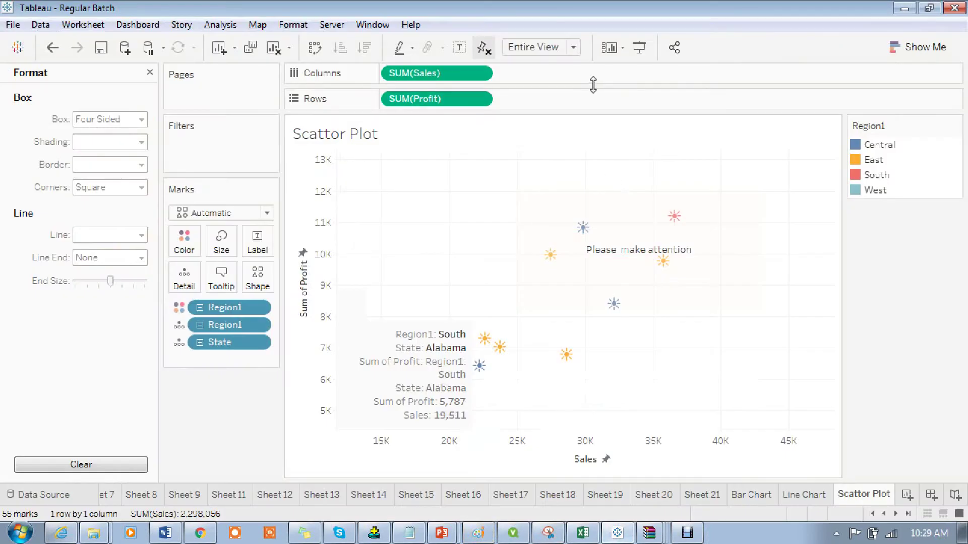
View the Scattor Plot sheet in presentation mode and hide the Region1 color legend card there.
click(639, 48)
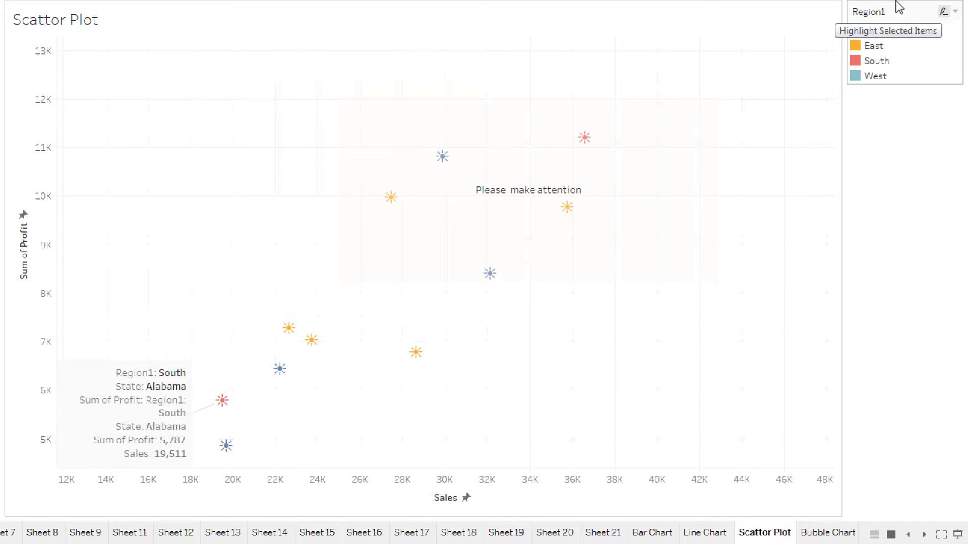
click(954, 11)
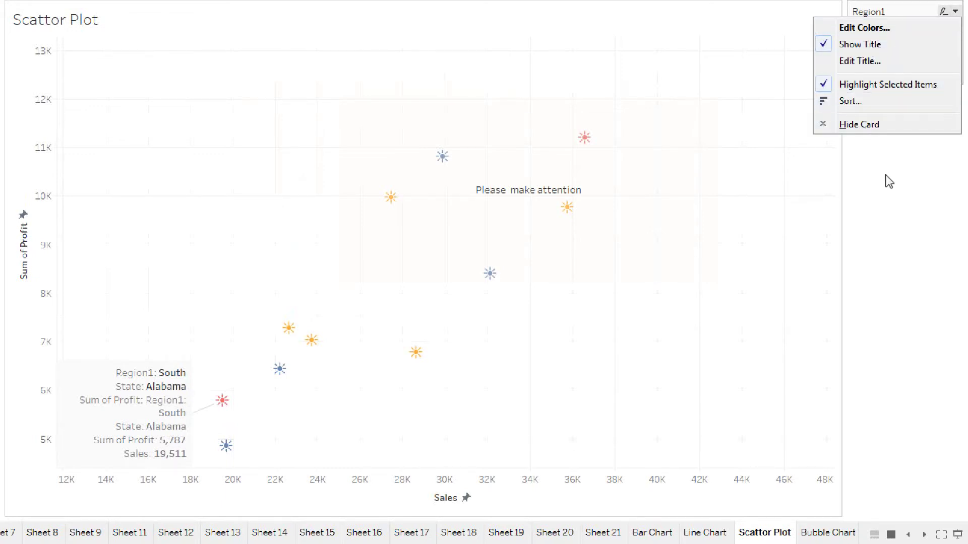
click(872, 125)
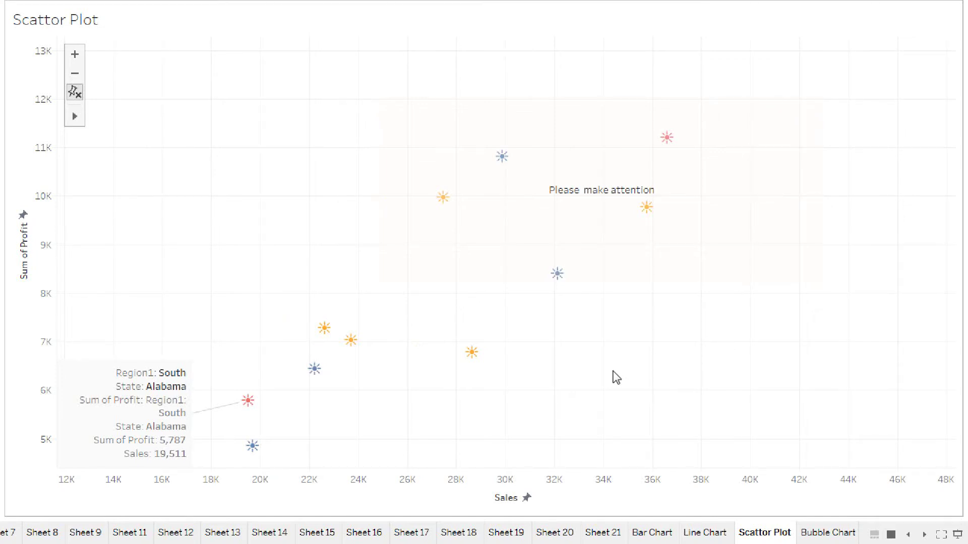
key(Escape)
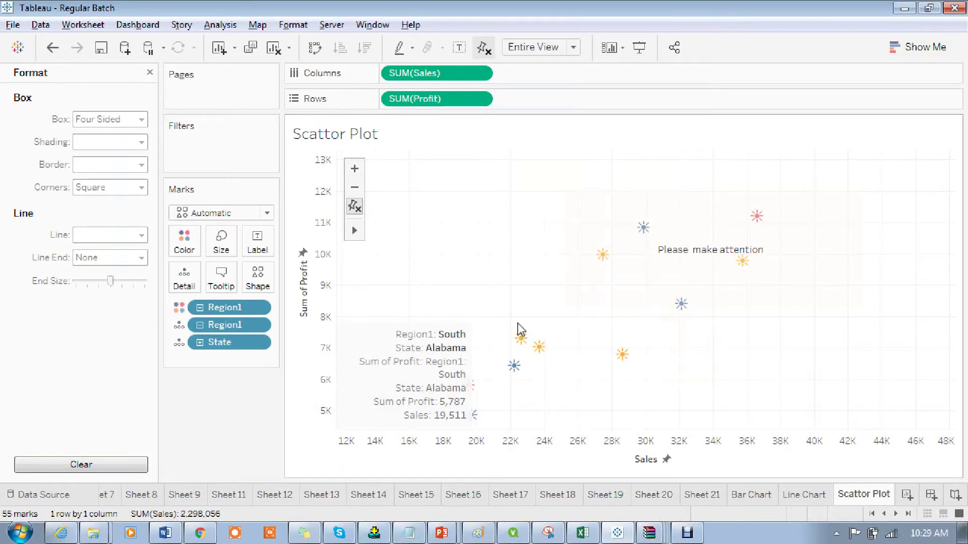
Set the area annotation's box corners to Rounded and to More Rounded.
mouse_move(484, 282)
mouse_down()
mouse_move(558, 257)
mouse_move(537, 261)
mouse_move(633, 248)
mouse_move(577, 289)
mouse_up()
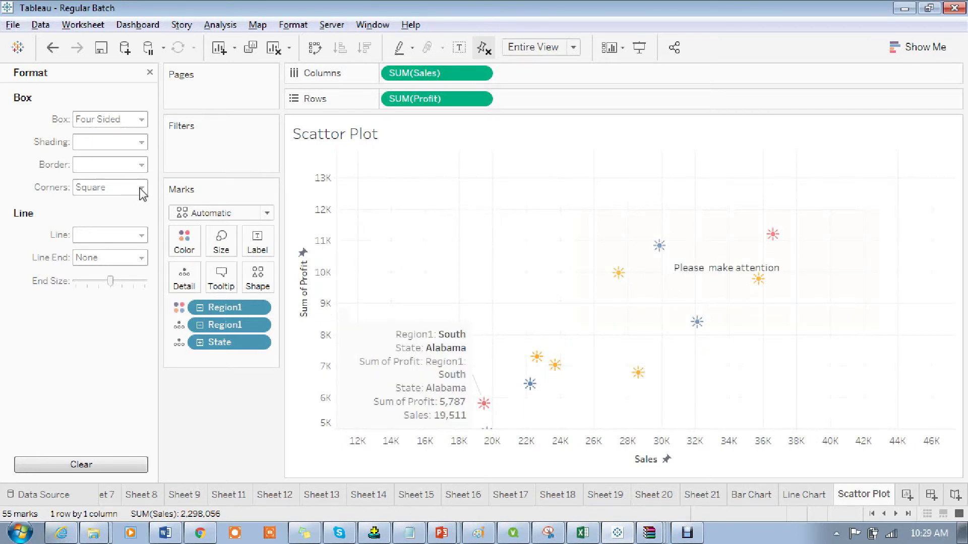
click(679, 251)
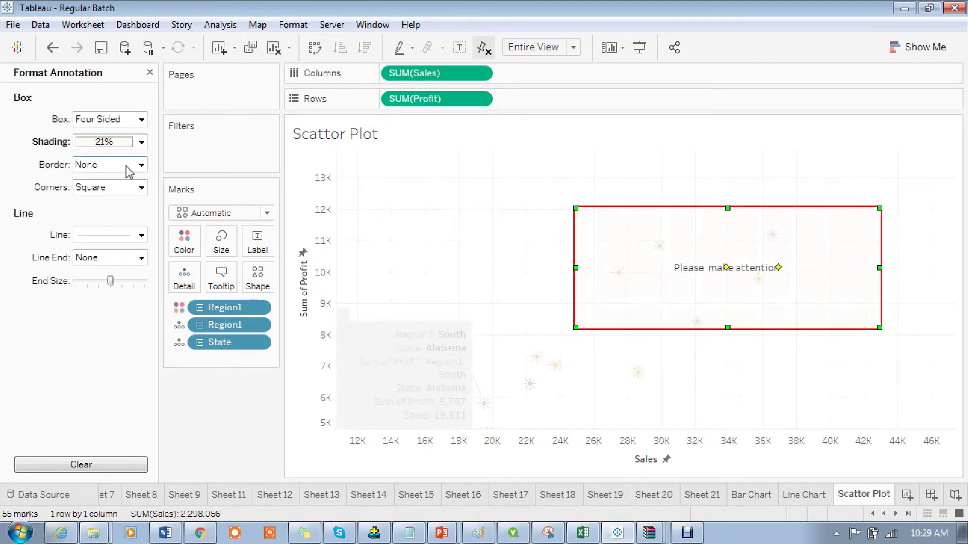
click(141, 187)
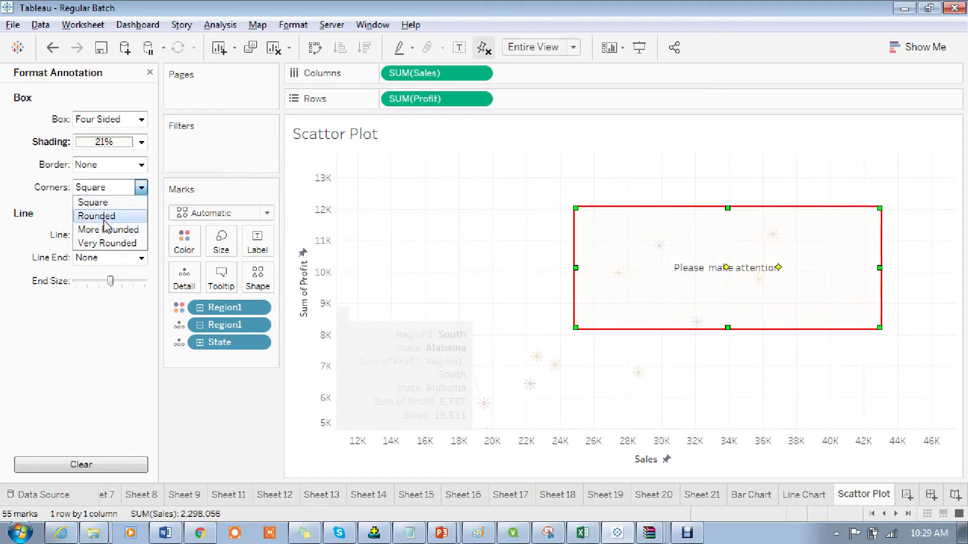
click(97, 216)
click(141, 187)
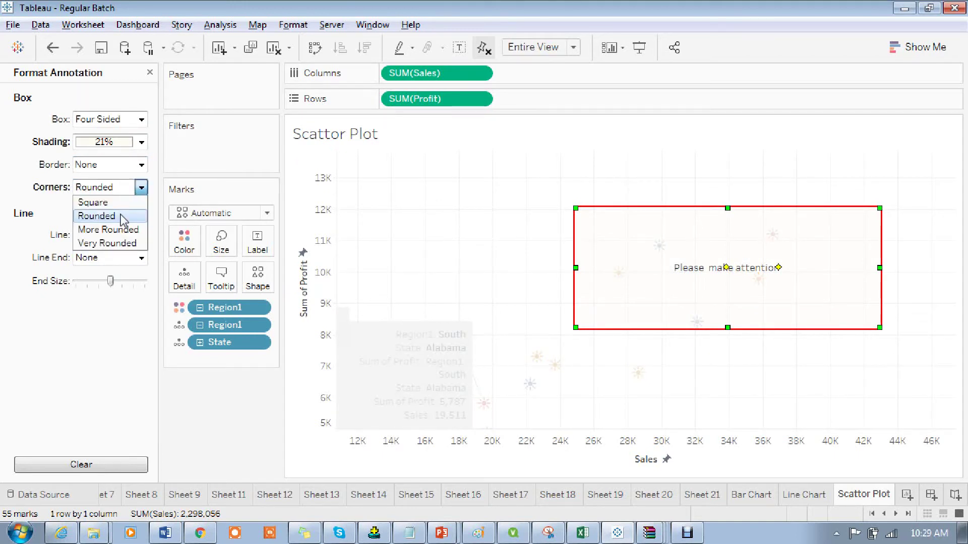
click(119, 230)
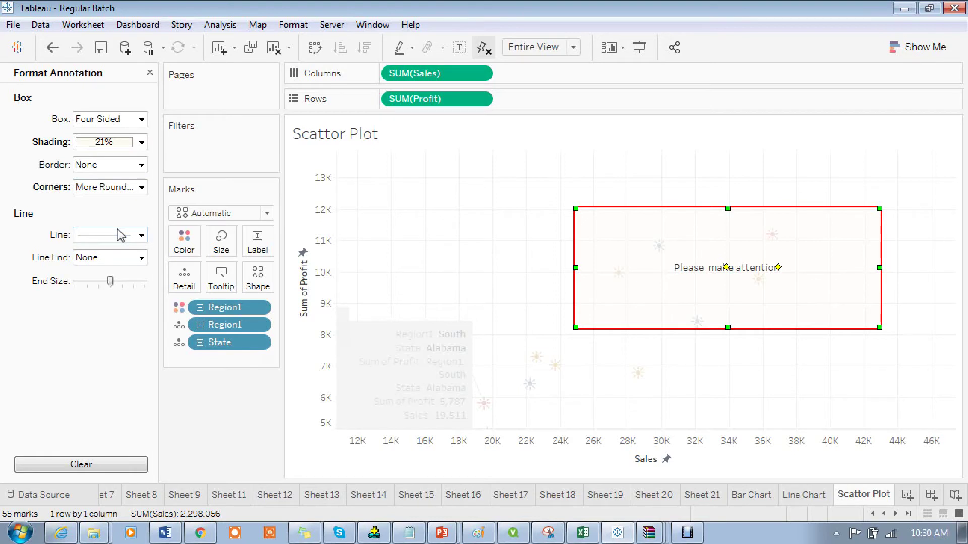
click(549, 264)
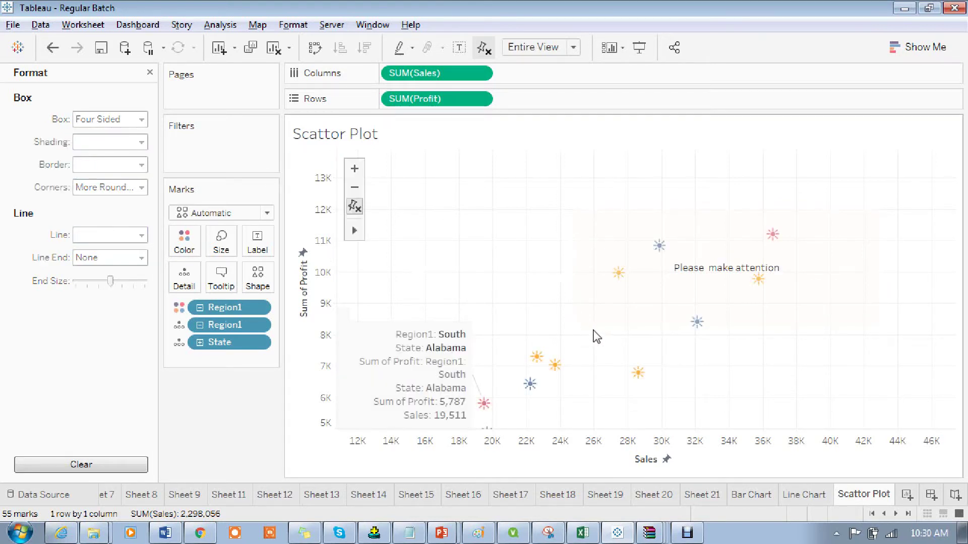
Change the area annotation's shading to the violet-blue color at 90% opacity.
click(631, 245)
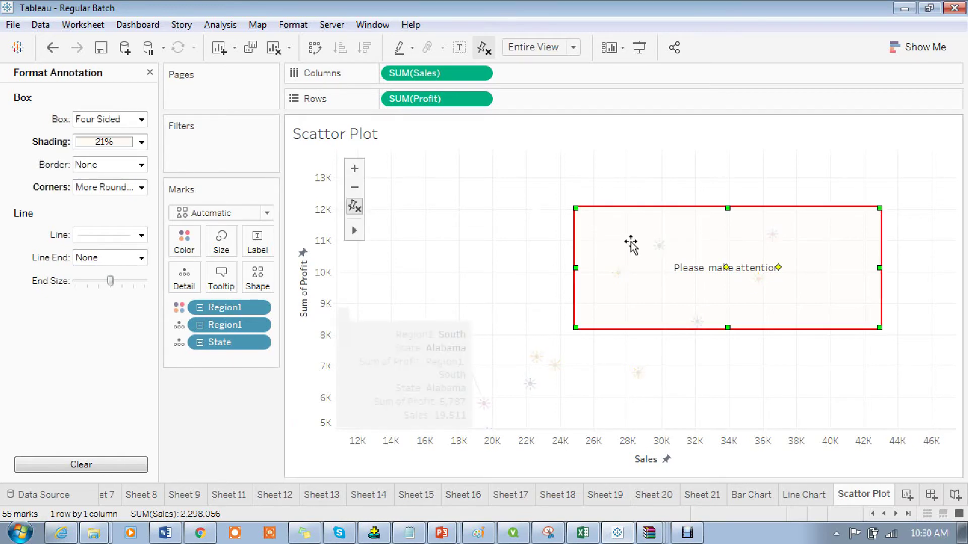
click(141, 143)
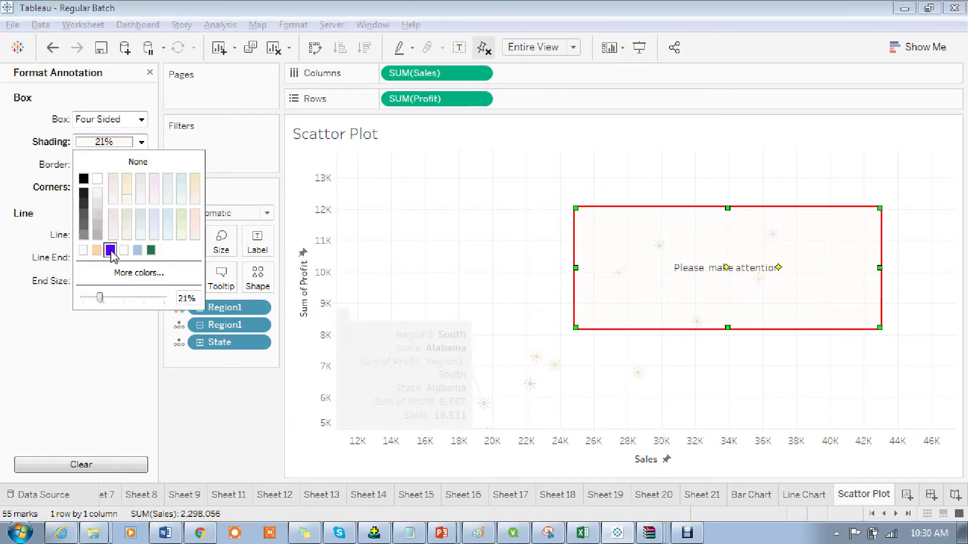
click(110, 250)
drag(100, 297, 159, 300)
click(490, 232)
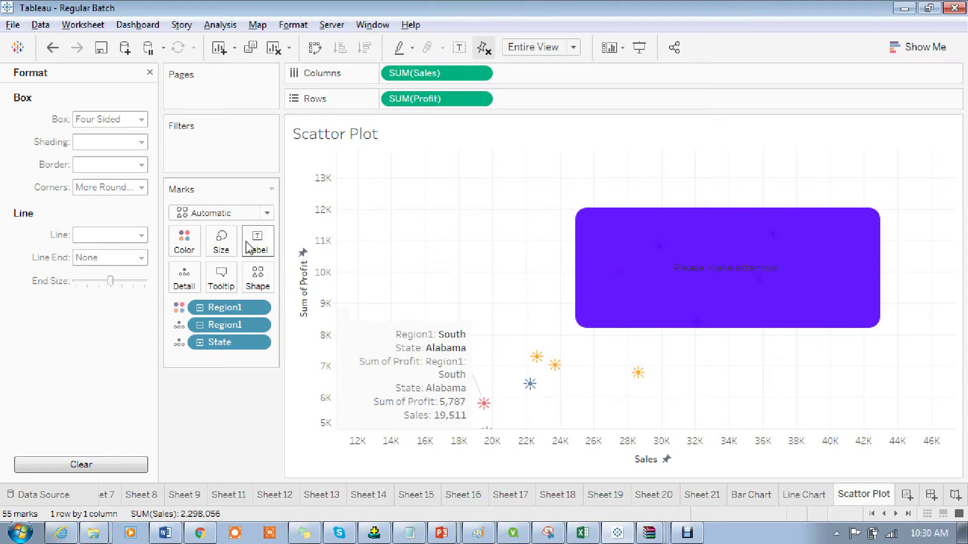
Set the area annotation's corners to Very Rounded and its shading opacity to 26%.
click(588, 239)
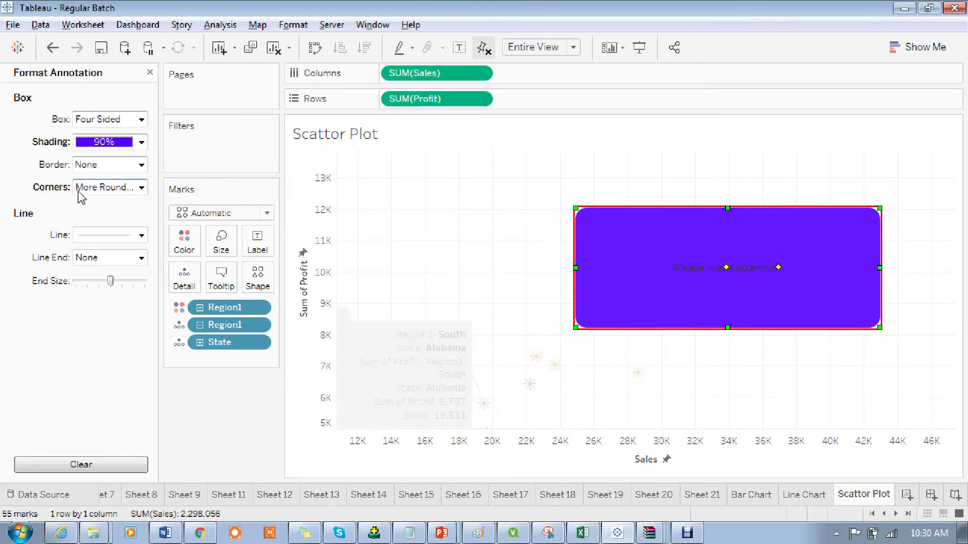
click(141, 188)
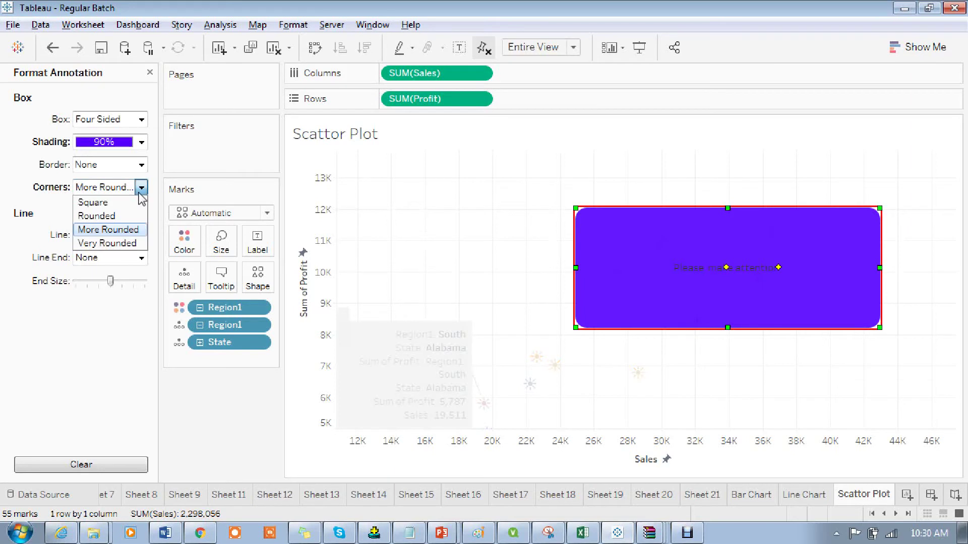
click(114, 243)
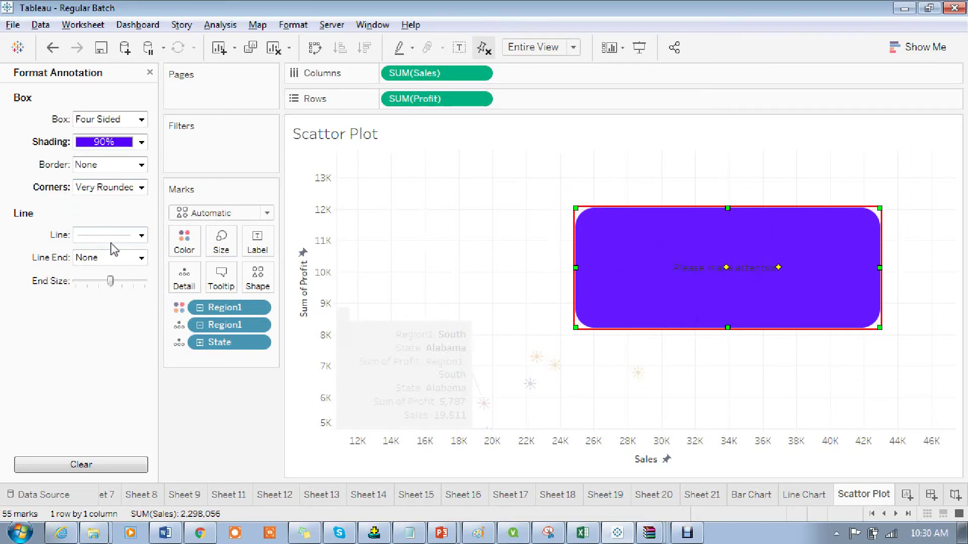
click(141, 187)
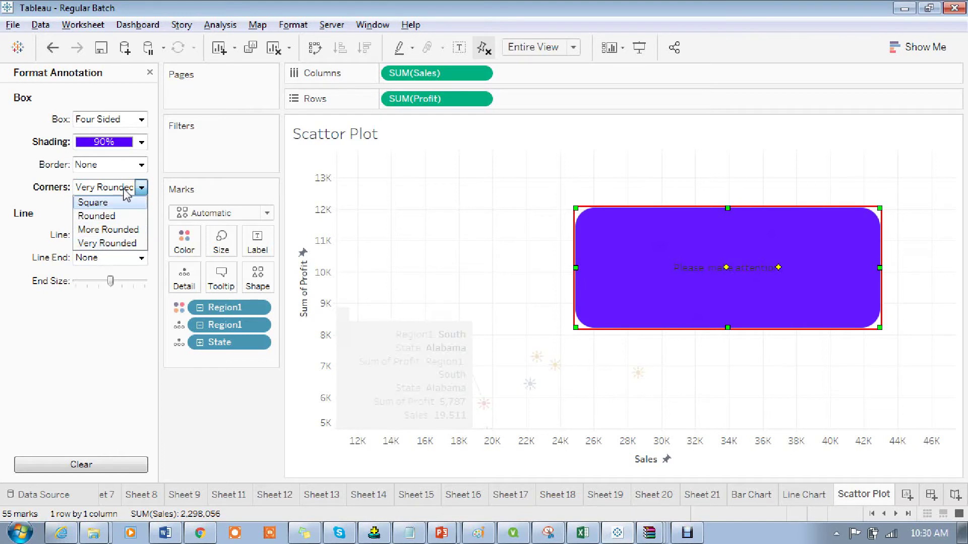
click(142, 142)
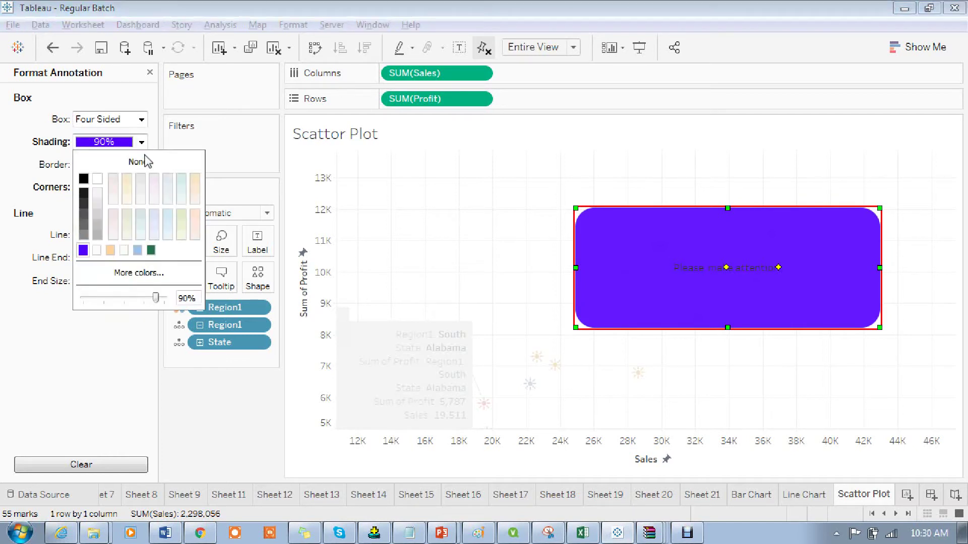
click(158, 298)
drag(139, 308, 108, 310)
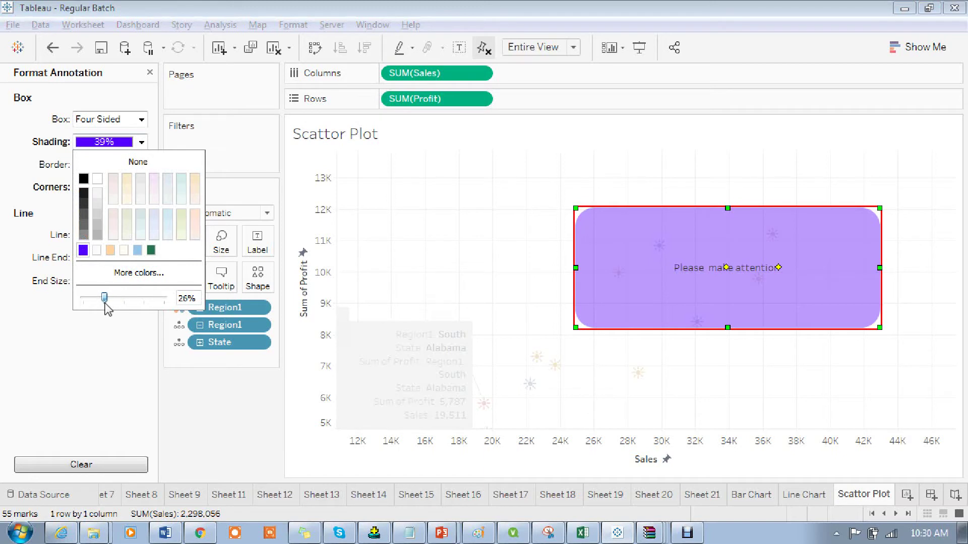
click(119, 361)
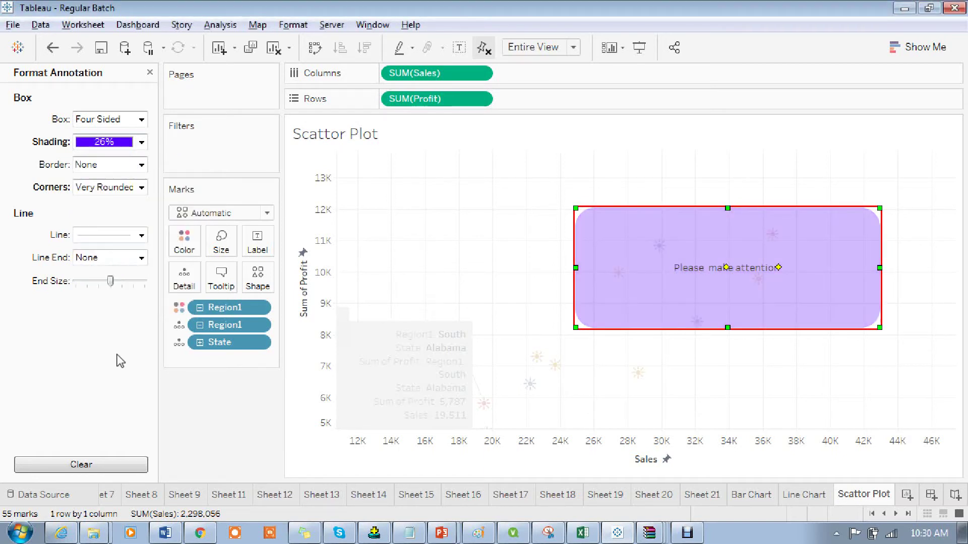
Try the Single Edge and None box styles on the area annotation and return it to Four Sided.
click(141, 121)
click(126, 151)
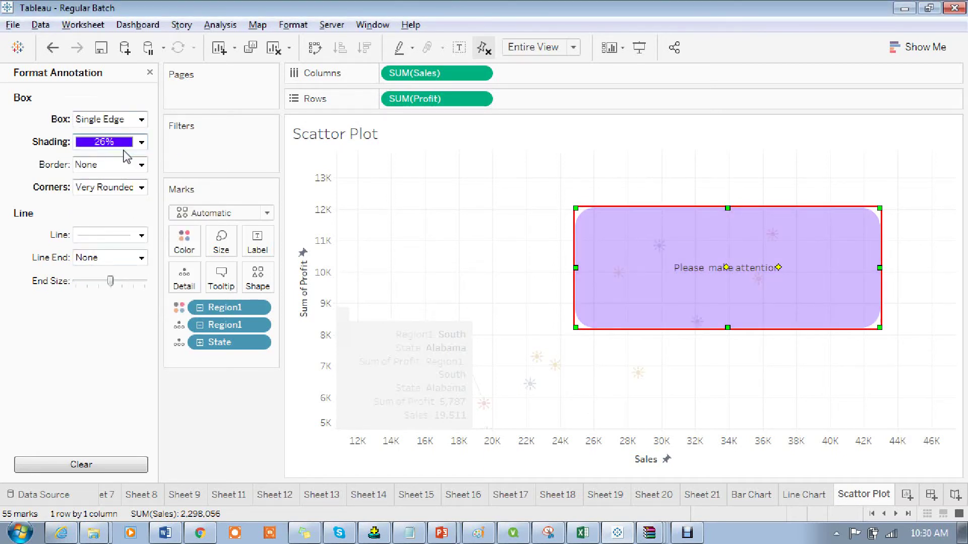
click(135, 121)
click(96, 162)
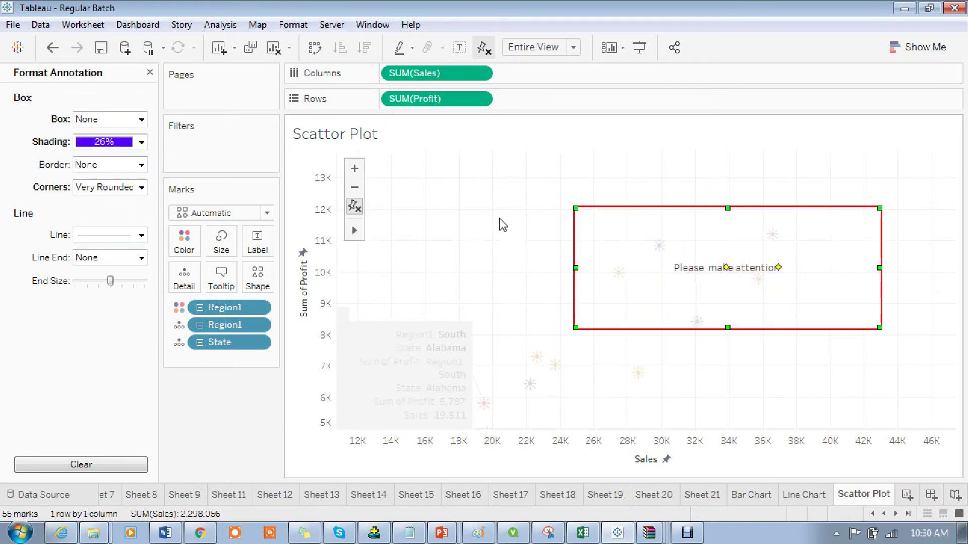
click(566, 274)
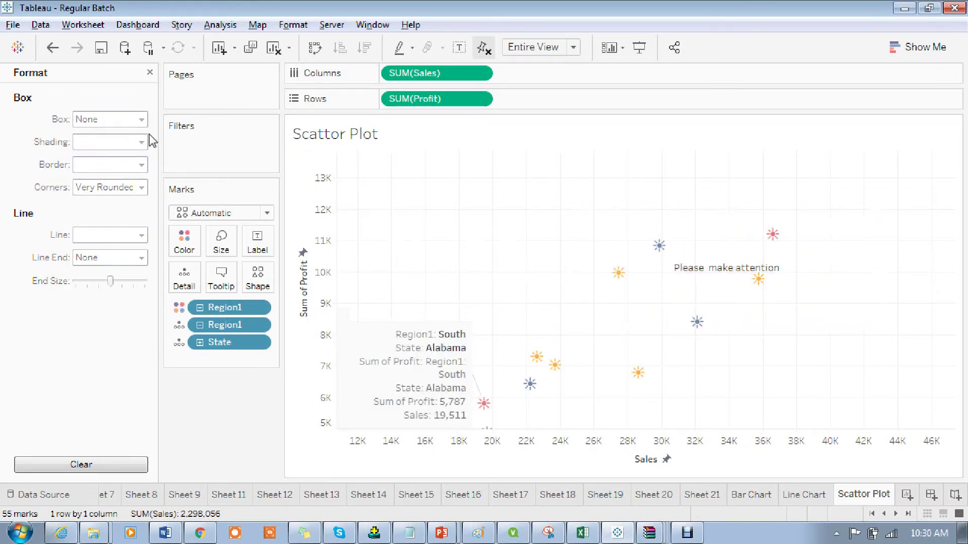
click(646, 253)
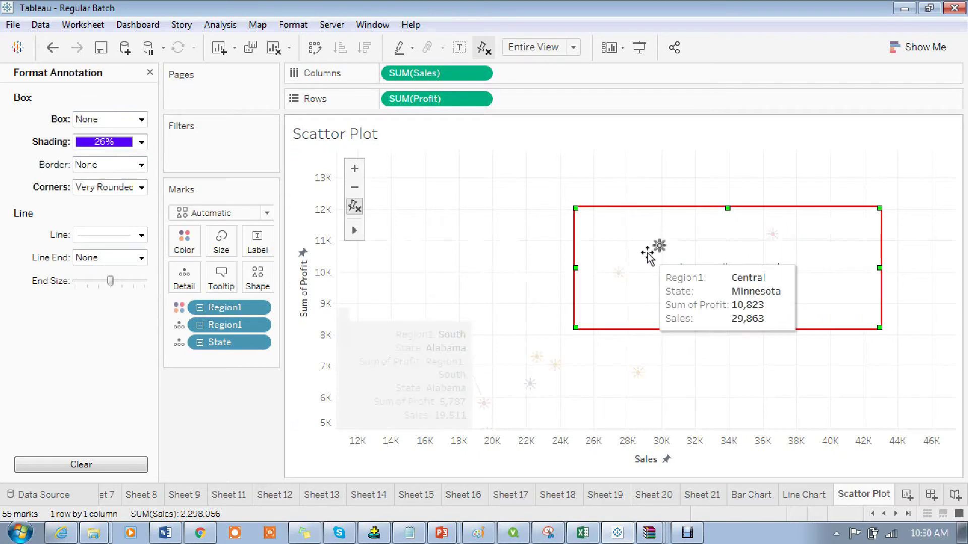
click(141, 120)
click(101, 134)
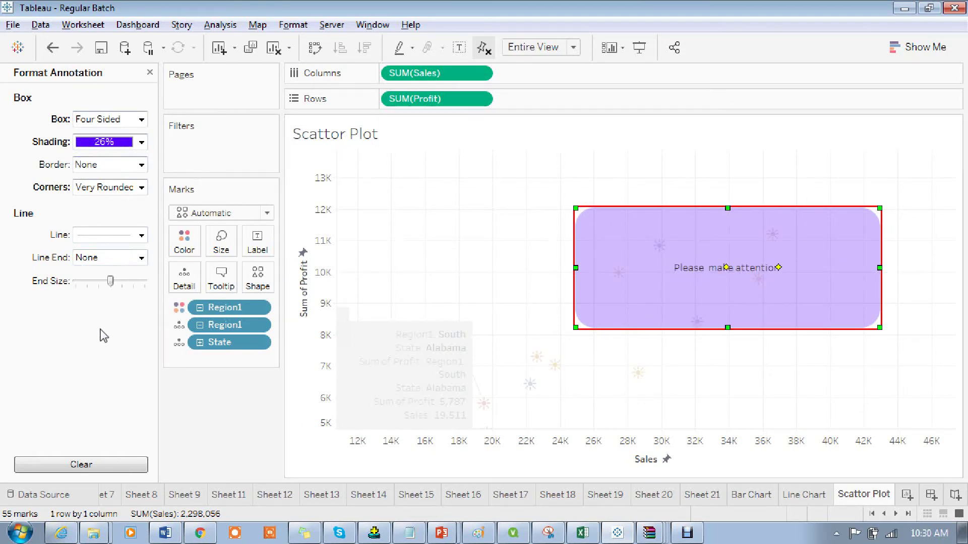
Give the area annotation's box a thin, finely dashed light orange border after trying thick and thin solid black ones.
click(139, 165)
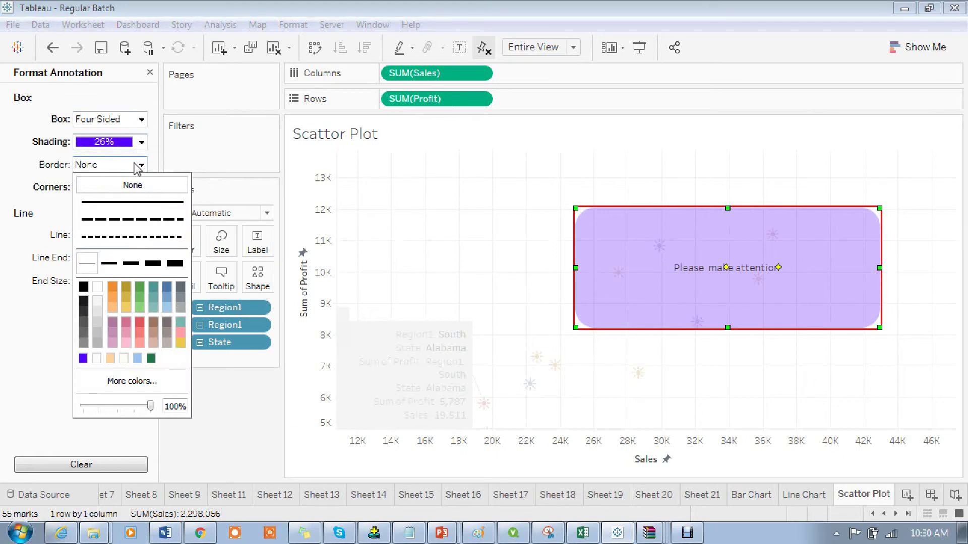
click(174, 262)
click(86, 288)
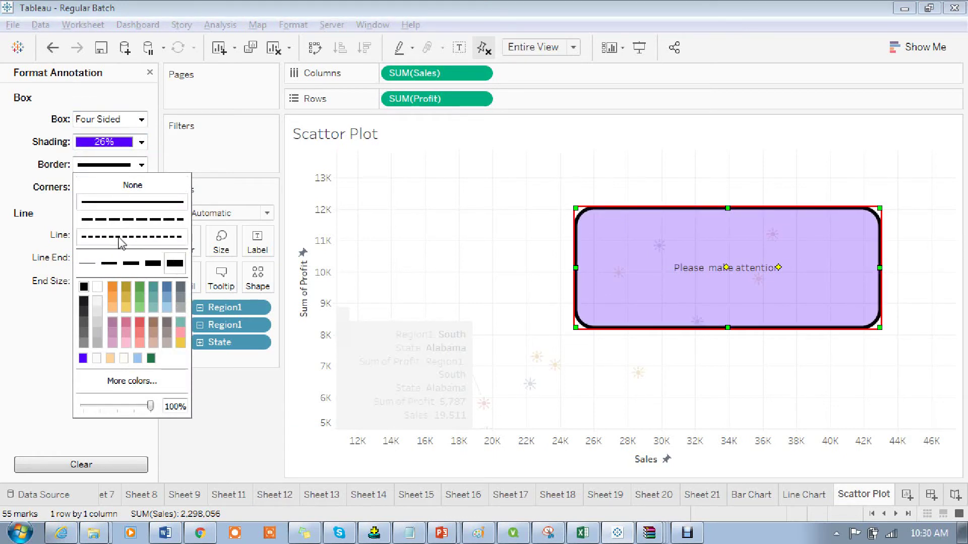
click(88, 262)
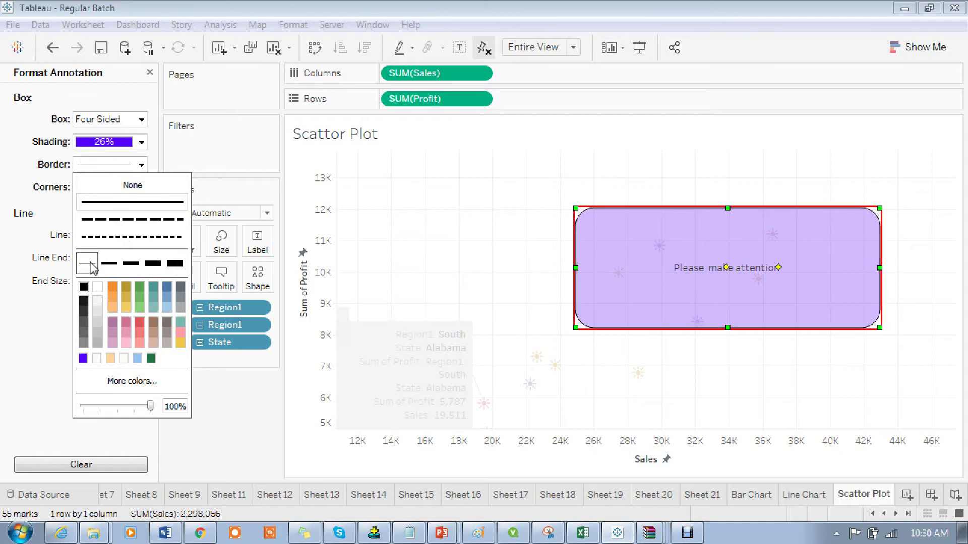
click(119, 242)
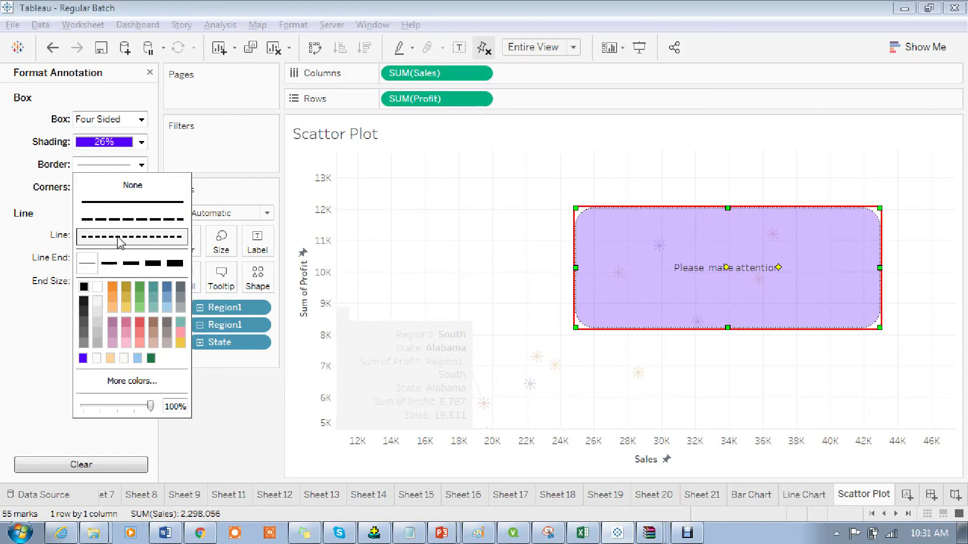
click(112, 302)
click(37, 406)
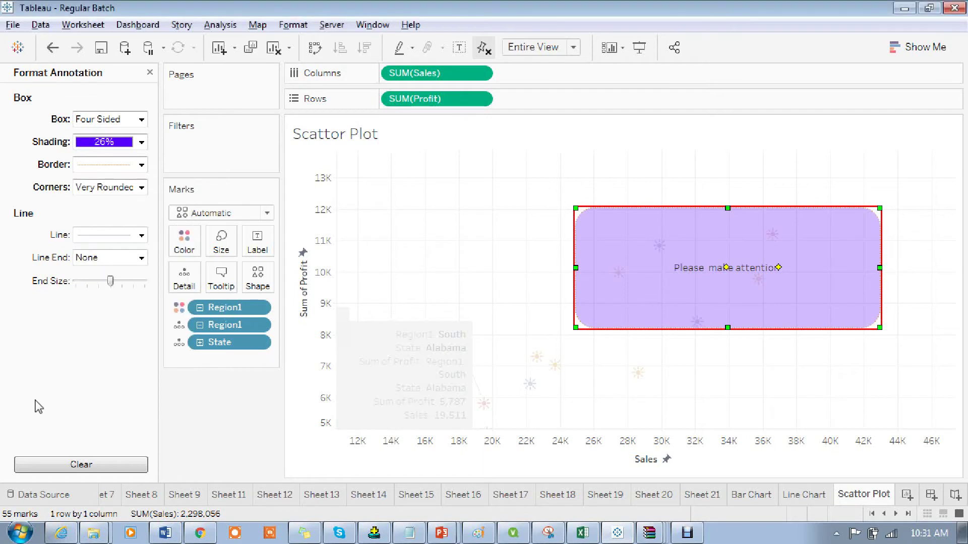
click(452, 216)
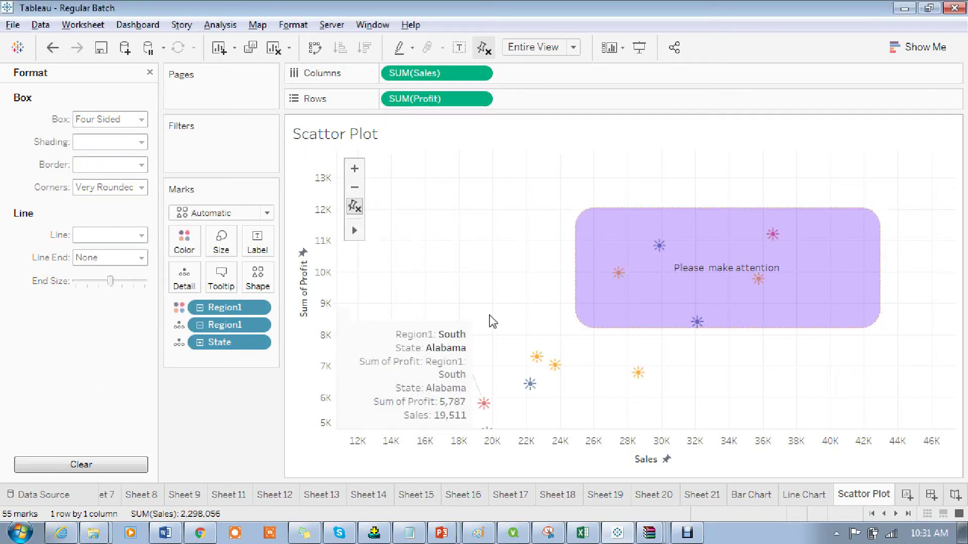
click(621, 272)
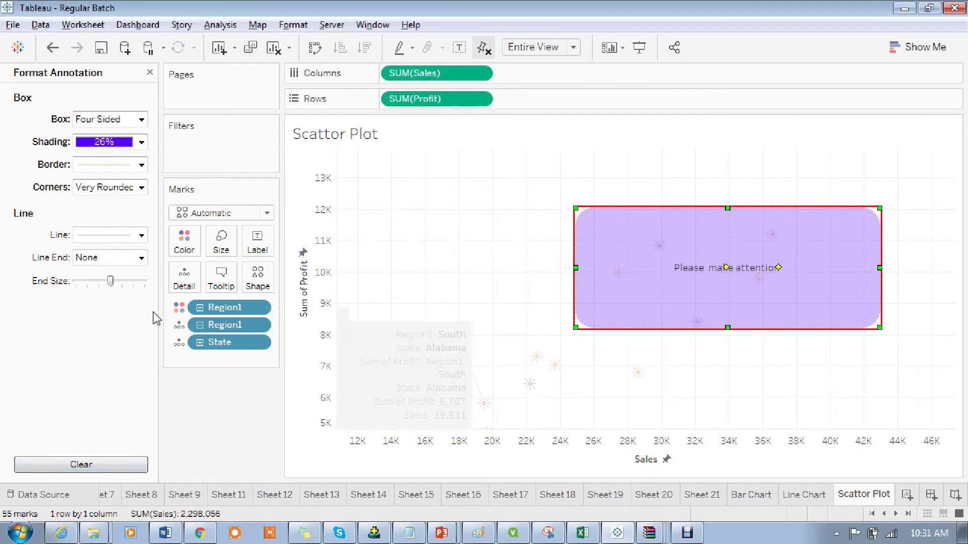
Move the Alabama mark annotation up to about the 12K profit level and color its text violet-blue.
click(472, 255)
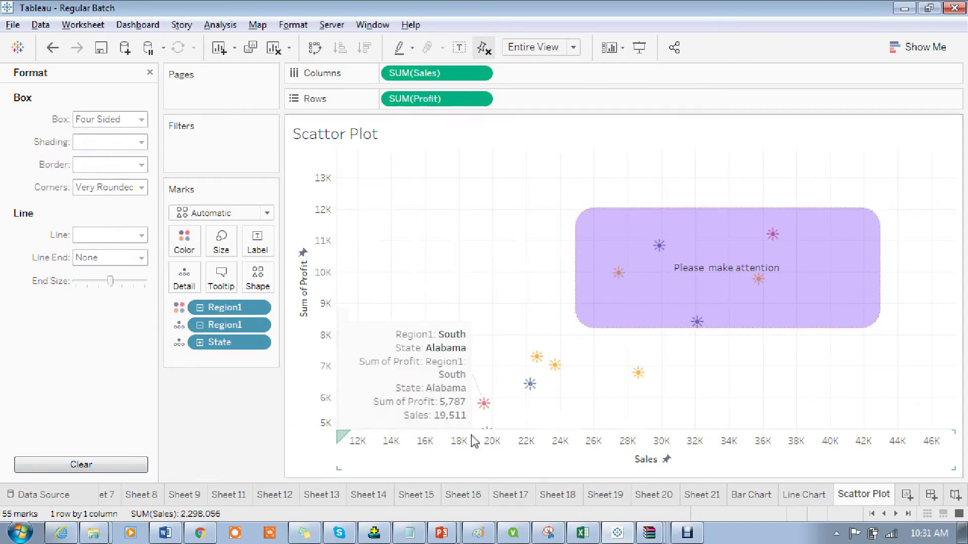
click(414, 378)
mouse_move(414, 378)
mouse_down()
mouse_move(476, 228)
mouse_move(469, 218)
mouse_up()
right_click(468, 217)
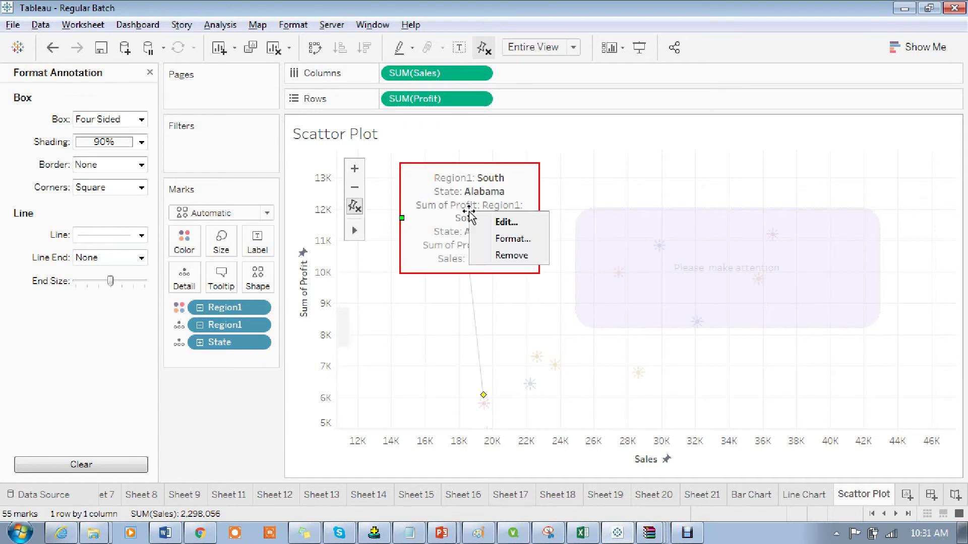
click(496, 220)
drag(559, 224, 437, 179)
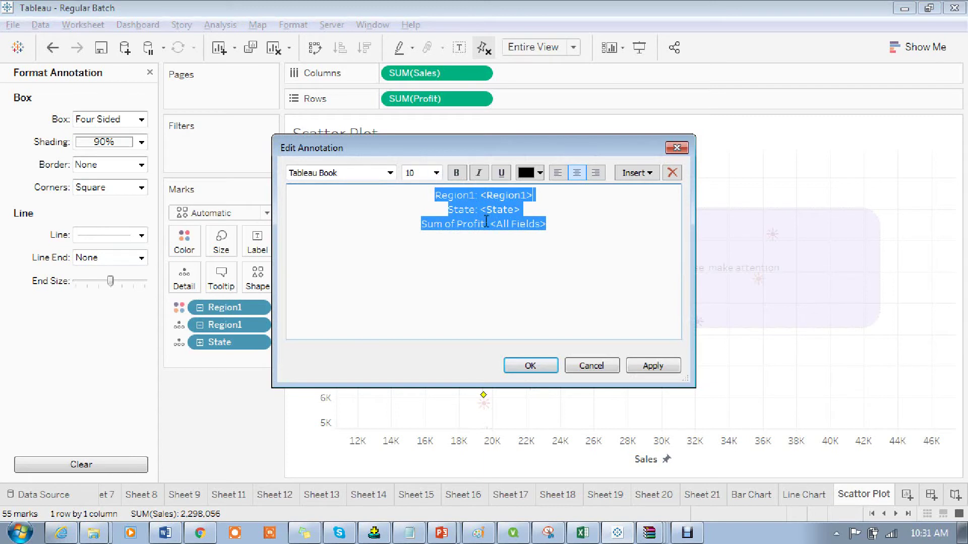
click(541, 177)
click(526, 259)
click(632, 369)
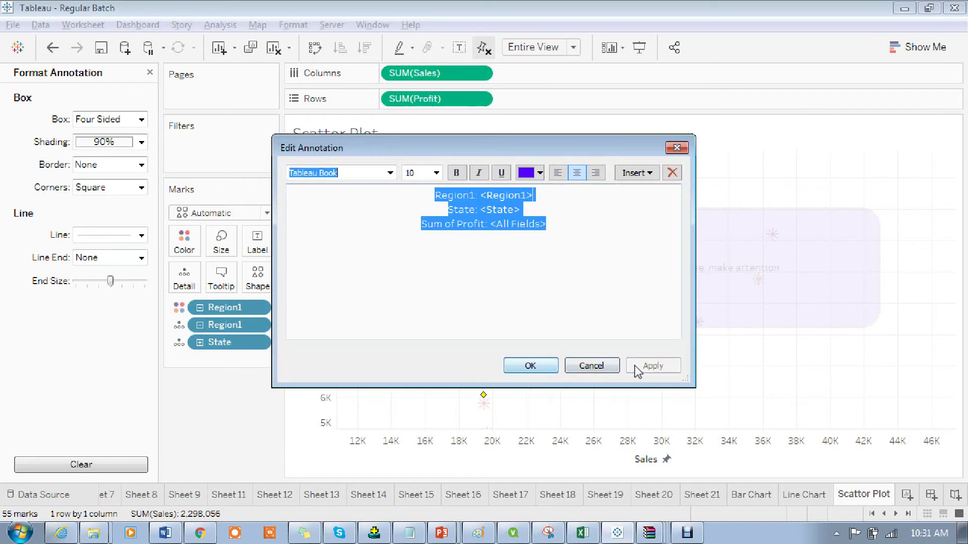
click(546, 370)
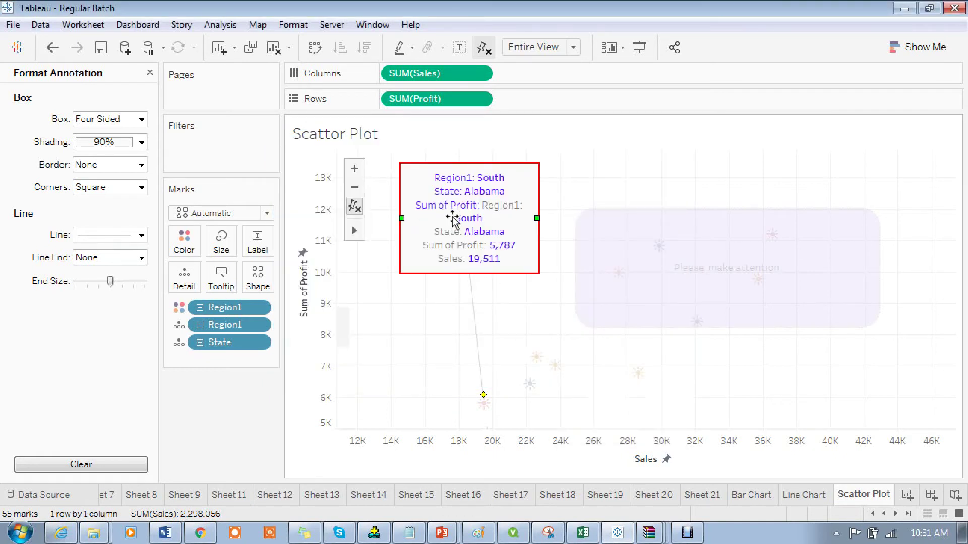
Format the Alabama annotation's line as finely dashed orange in the second-thinnest weight, after trying a thick weight.
right_click(452, 220)
click(486, 243)
click(140, 235)
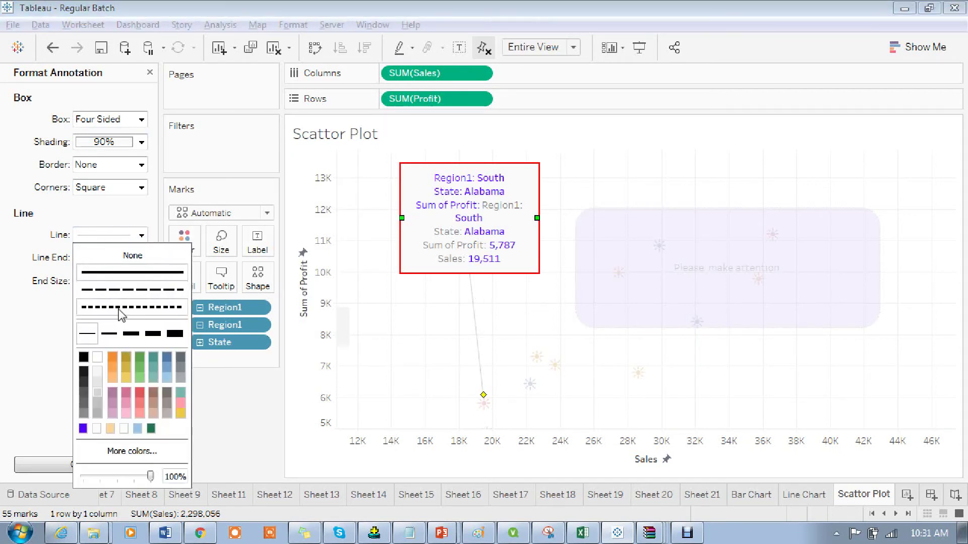
click(153, 334)
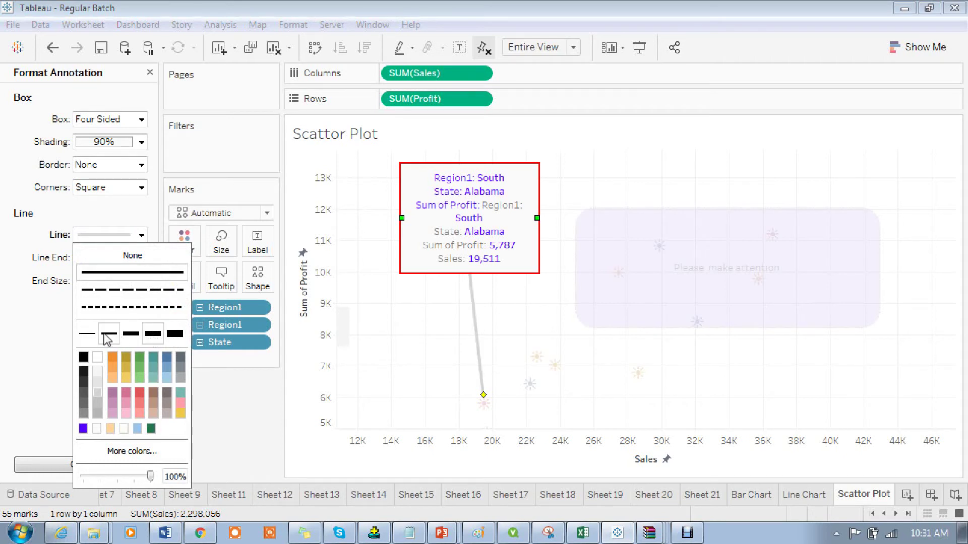
click(109, 334)
click(103, 308)
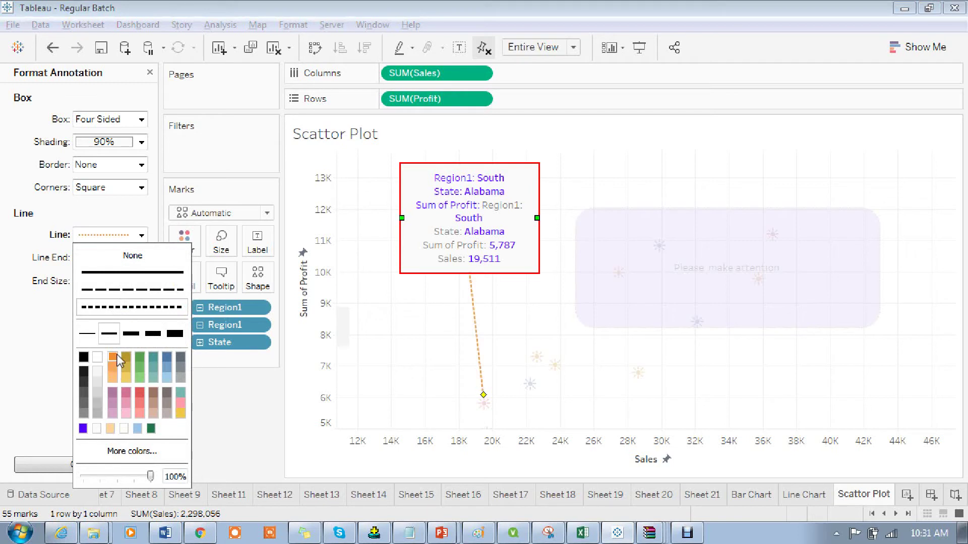
click(514, 344)
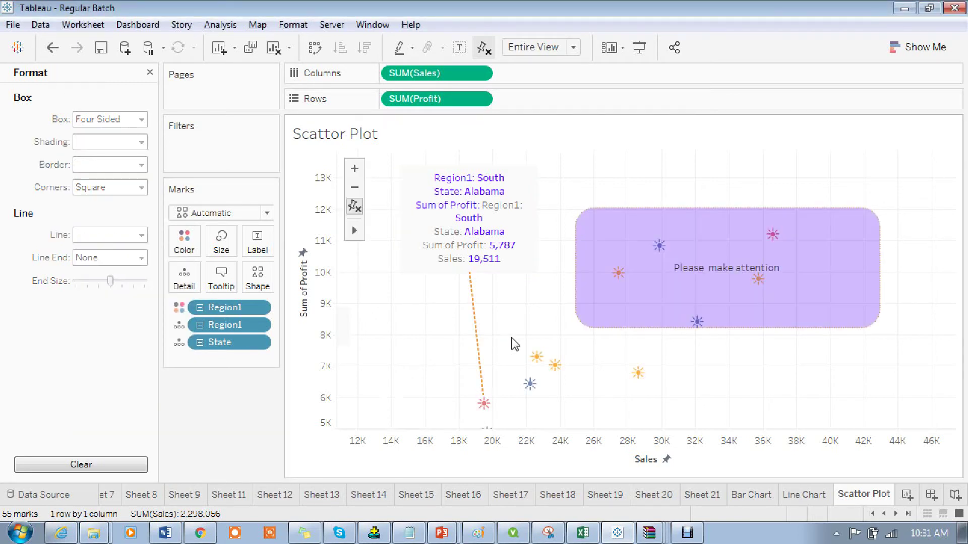
Move the Alabama annotation down to about the 10K profit level.
mouse_move(465, 239)
mouse_down()
mouse_move(479, 212)
mouse_move(470, 272)
mouse_move(443, 306)
mouse_up()
click(473, 262)
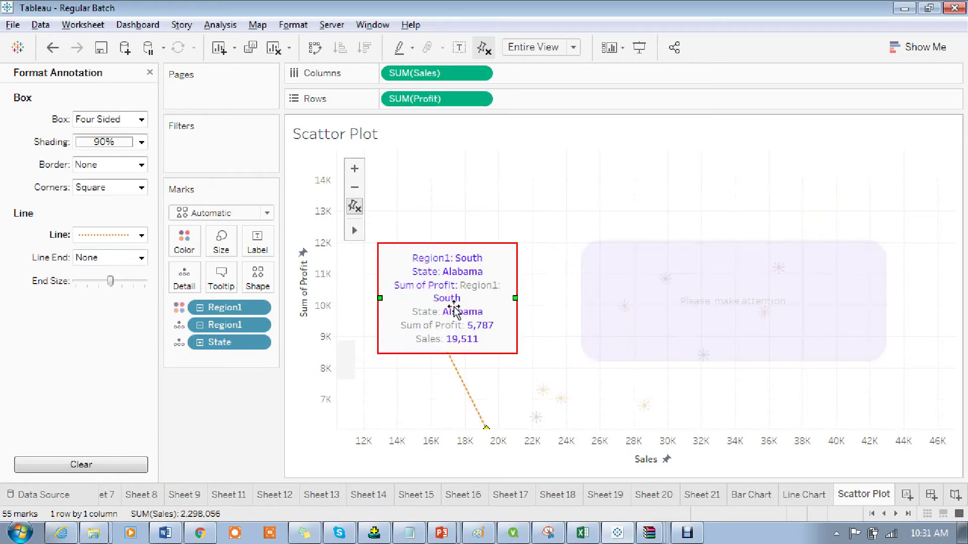
click(338, 332)
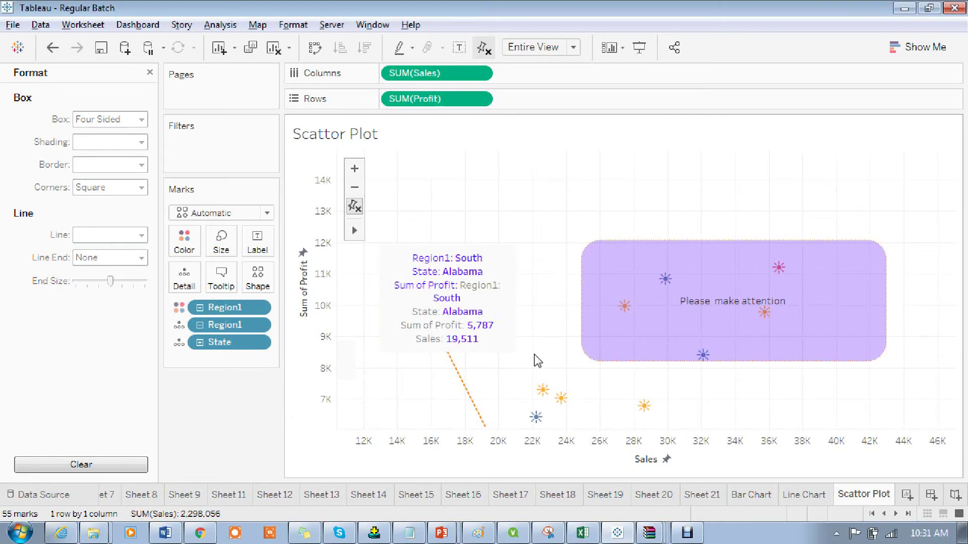
Format the line of the point annotation near 2K sales as solid green in the second-thinnest weight.
drag(535, 360, 560, 292)
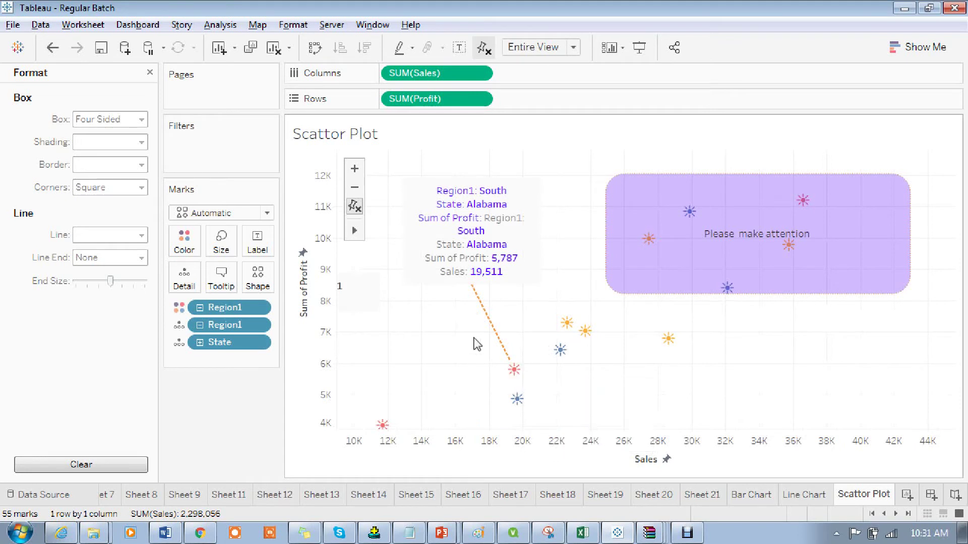
mouse_move(475, 341)
mouse_down()
mouse_move(587, 368)
mouse_move(588, 329)
mouse_move(555, 326)
mouse_move(520, 281)
mouse_up()
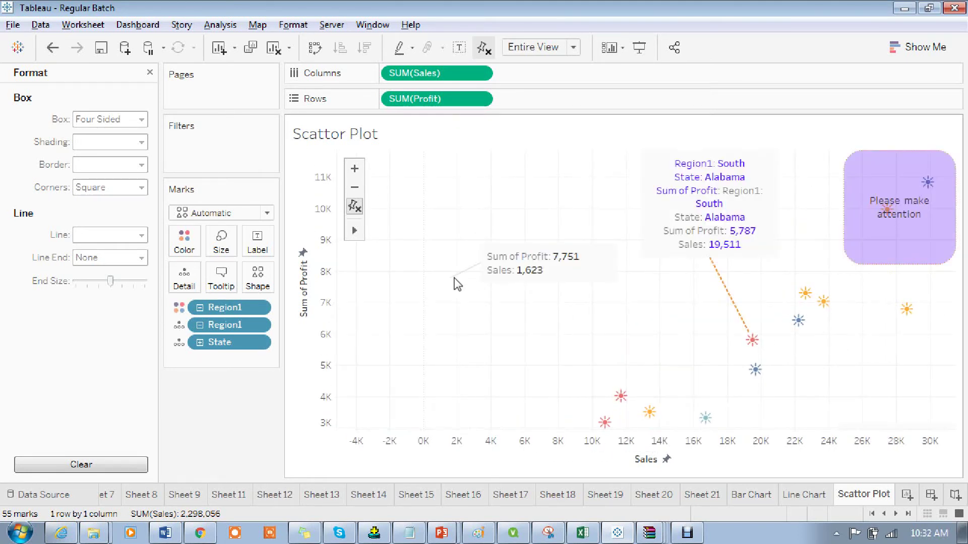
drag(605, 310, 606, 290)
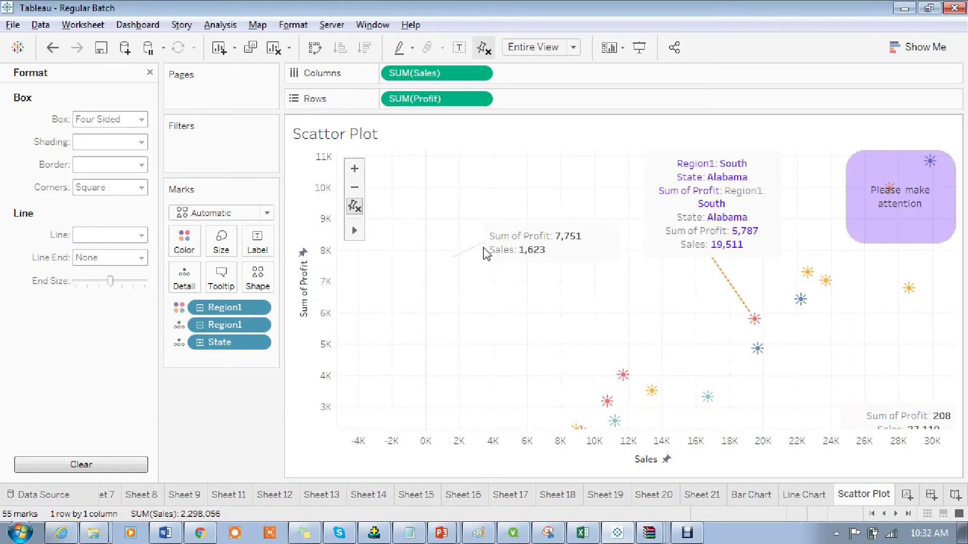
click(524, 246)
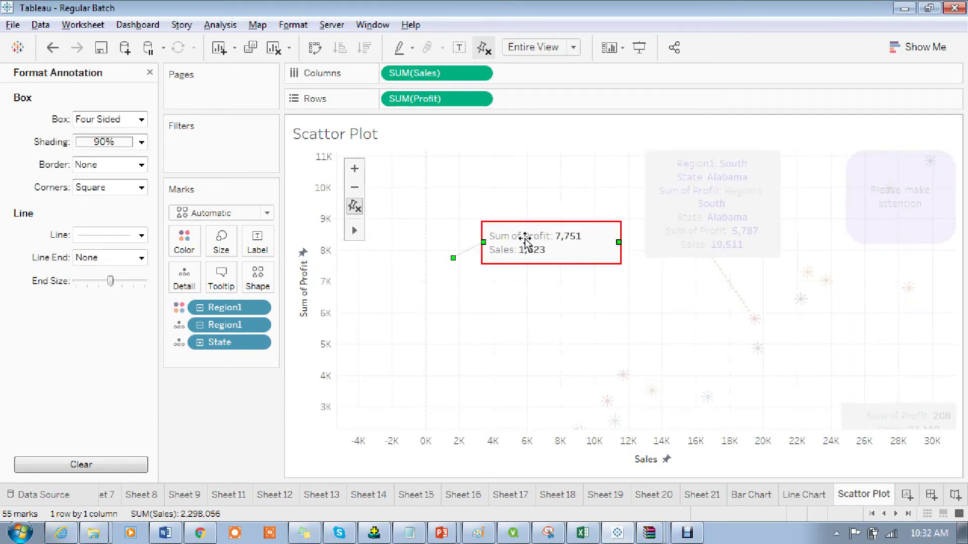
right_click(525, 241)
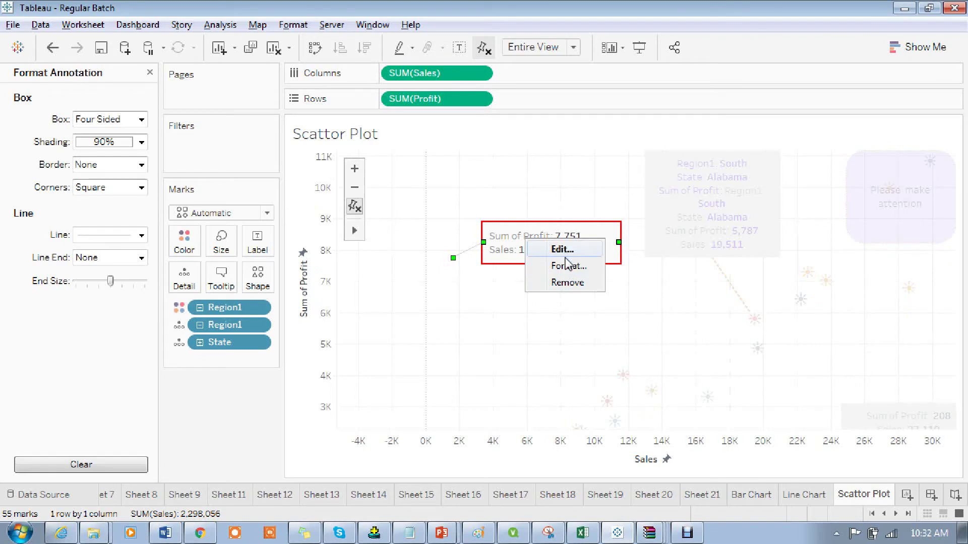
click(568, 265)
click(142, 235)
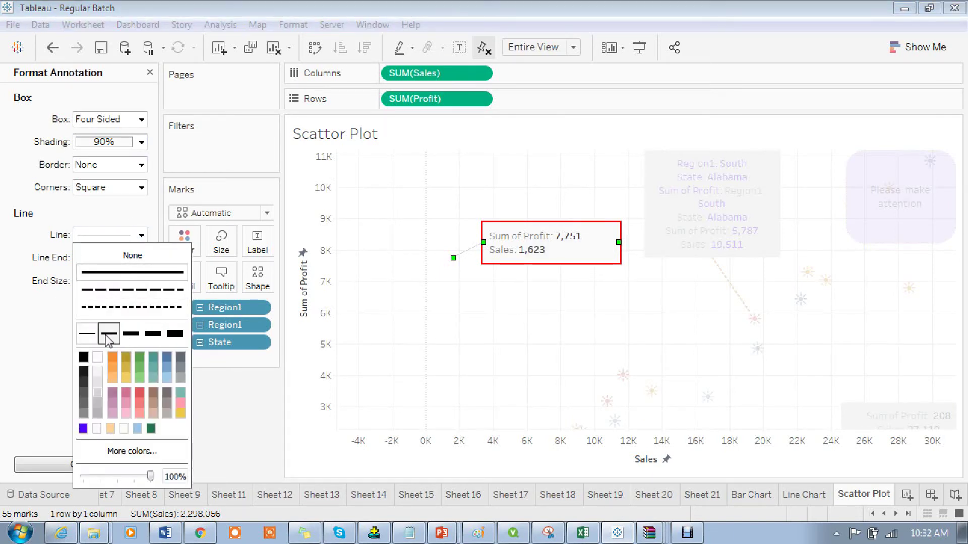
click(108, 333)
click(140, 357)
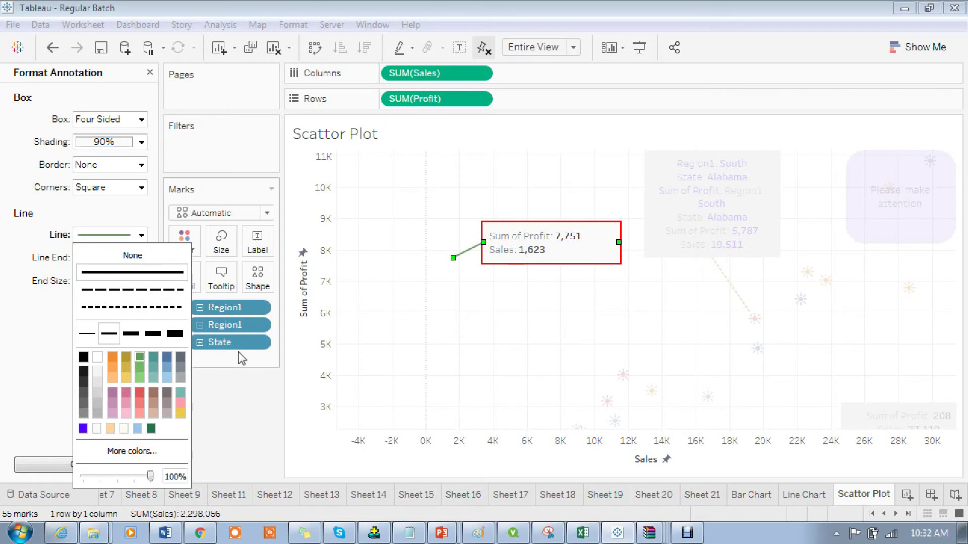
click(511, 328)
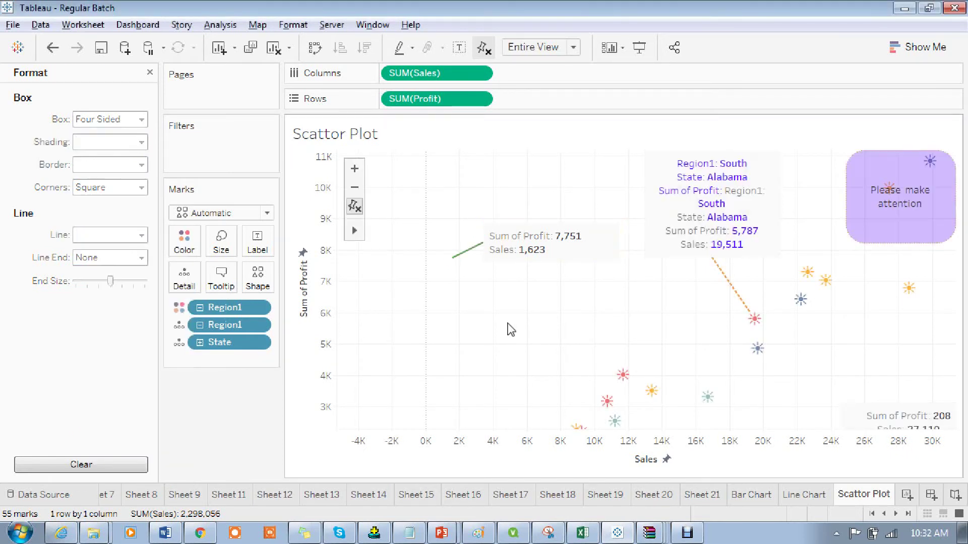
Shade the same point annotation's box light orange (#ffd49c) at 52% opacity.
click(535, 240)
click(141, 142)
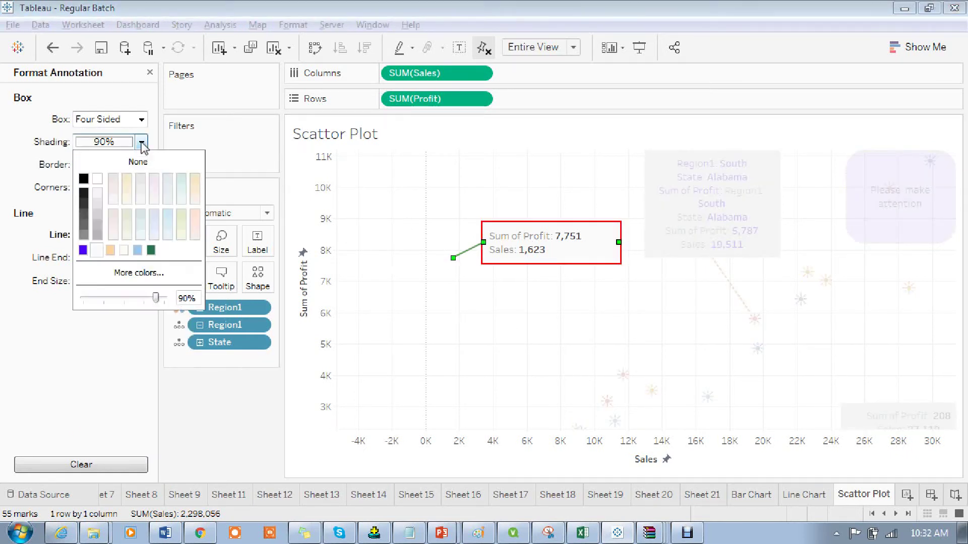
click(111, 250)
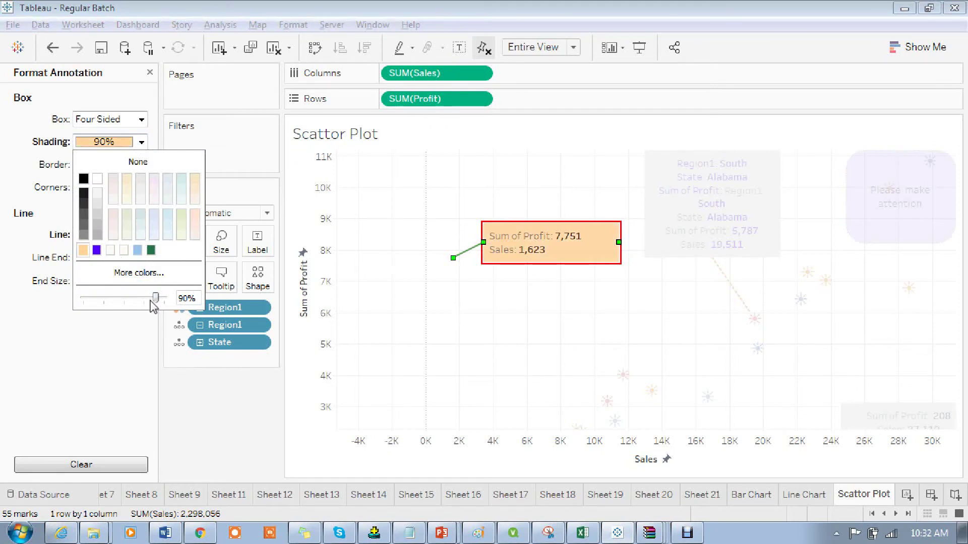
drag(157, 302, 125, 300)
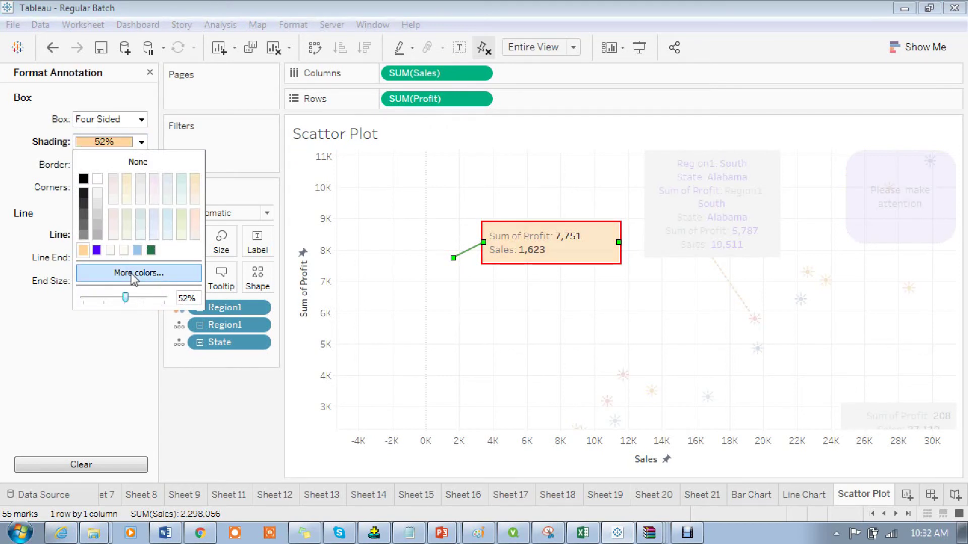
click(135, 275)
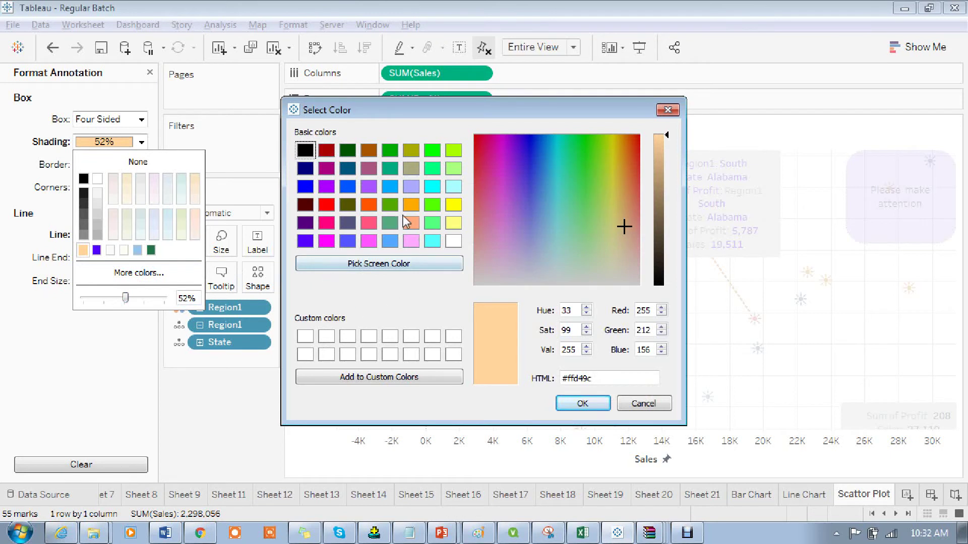
click(590, 405)
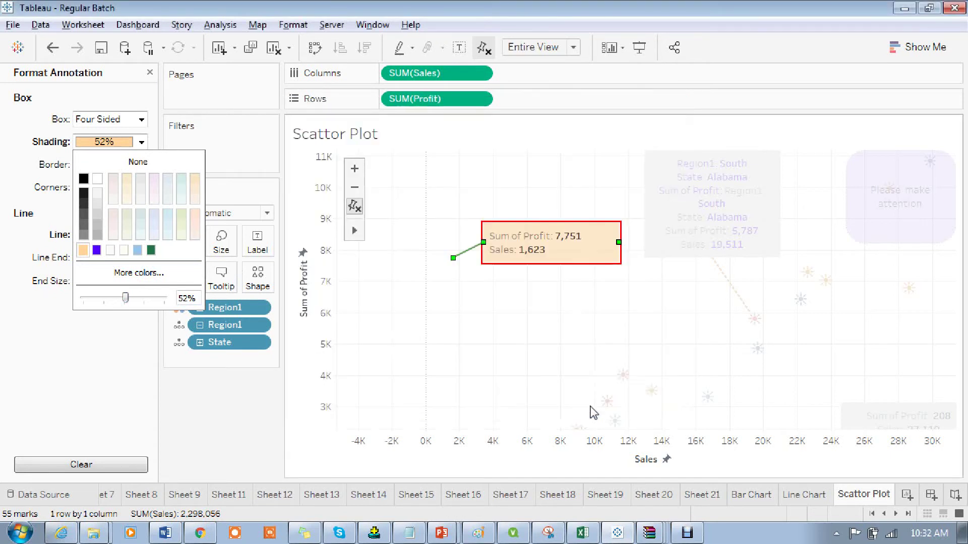
click(534, 327)
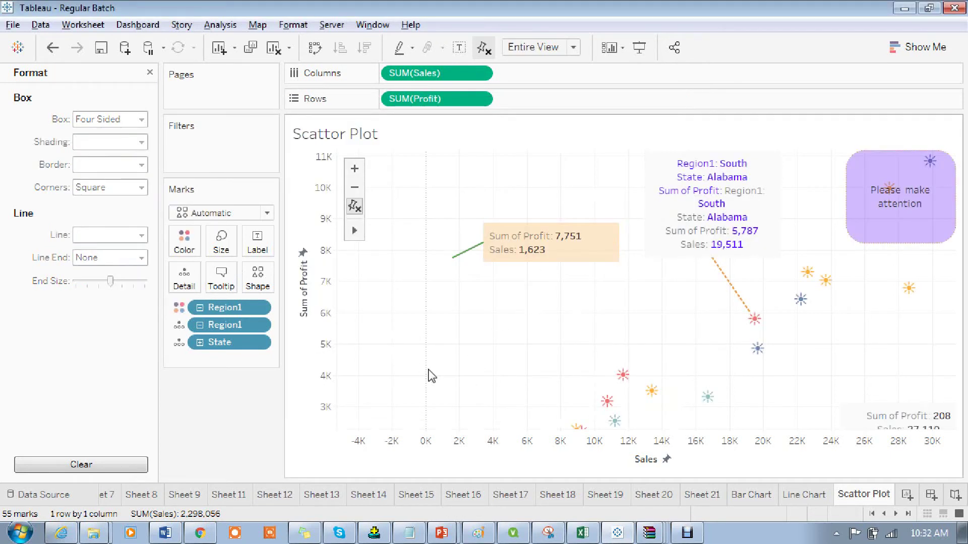
Move the Alabama annotation into the empty area of negative sales, at about -12K sales and 7K profit.
click(355, 190)
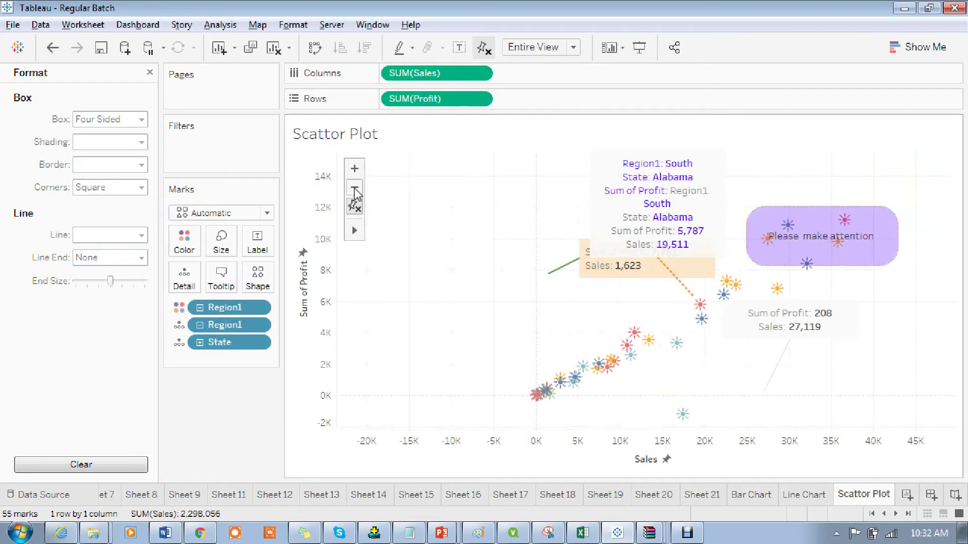
click(659, 214)
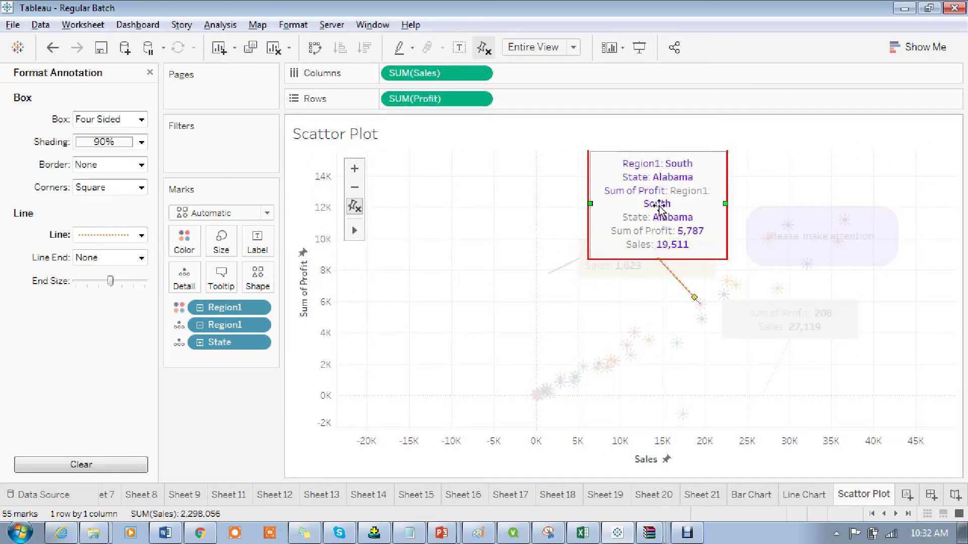
mouse_move(658, 206)
mouse_down()
mouse_move(501, 335)
mouse_move(453, 315)
mouse_move(437, 293)
mouse_up()
click(363, 410)
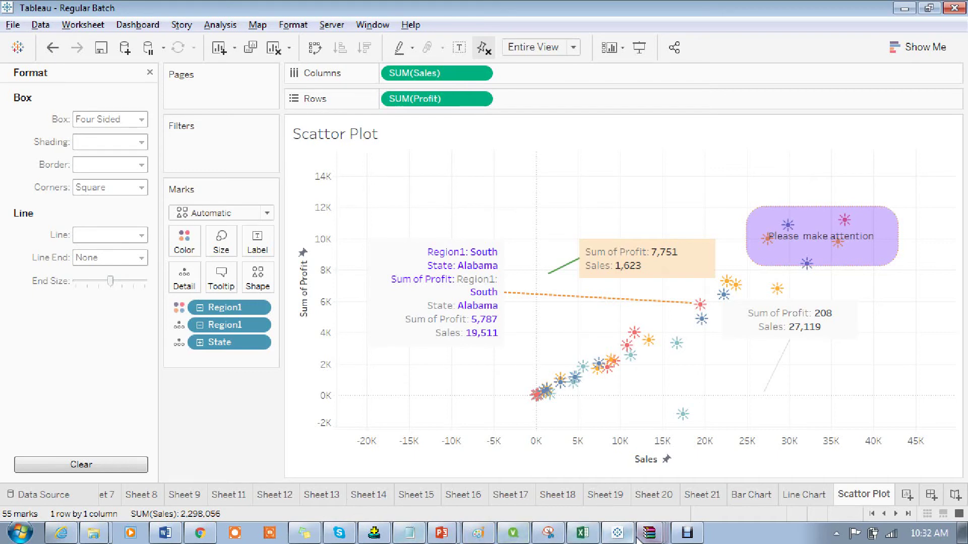
Switch to the Annotations document in Word and review its instructions on adding annotations and on repositioning and resizing their body.
click(165, 535)
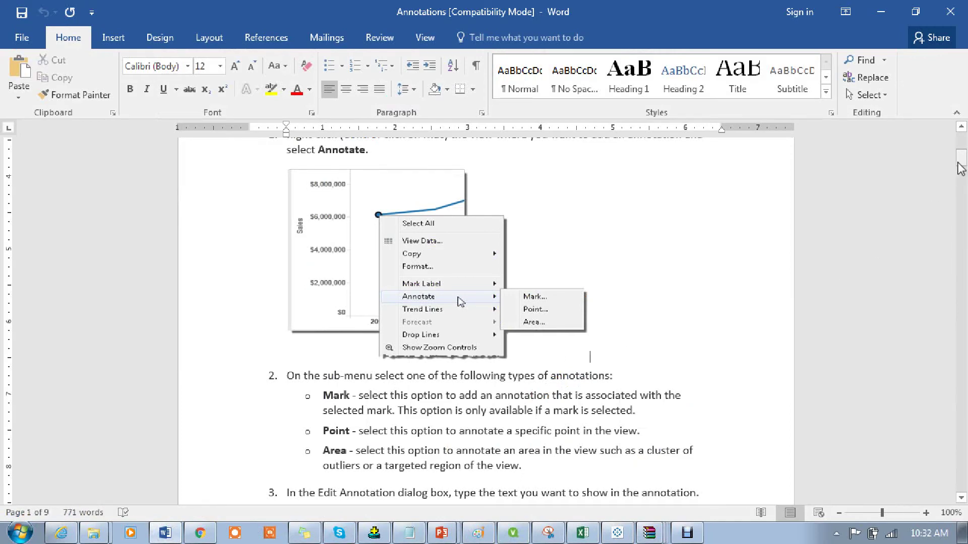
drag(961, 162, 963, 207)
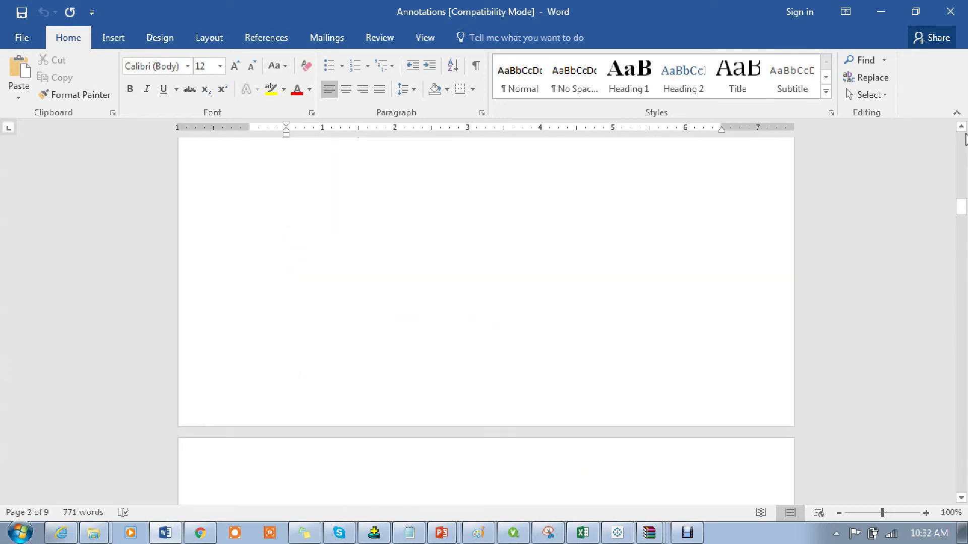
scroll(462, 170, up, 3)
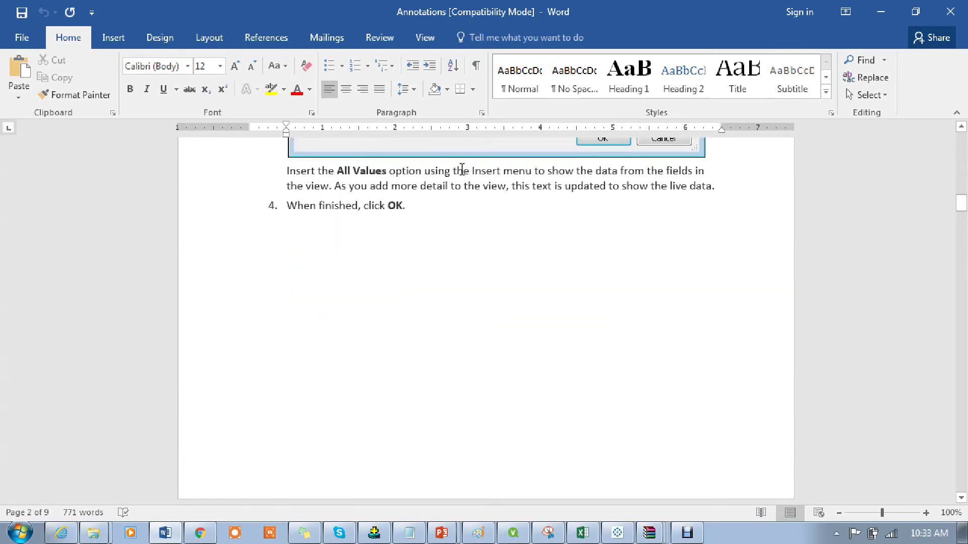
drag(959, 214, 965, 272)
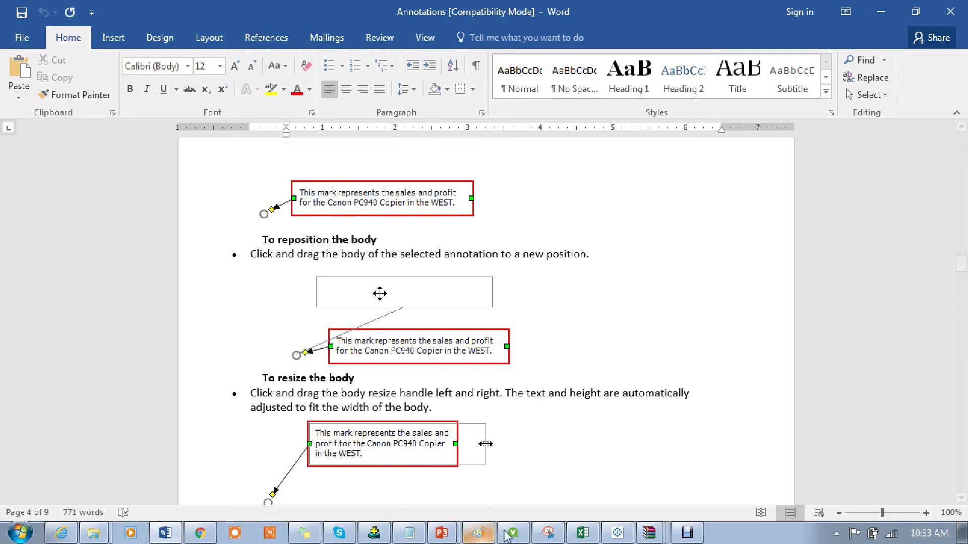
Switch back to Tableau, open the Alabama mark annotation's text for editing, and left-align all its lines.
click(618, 533)
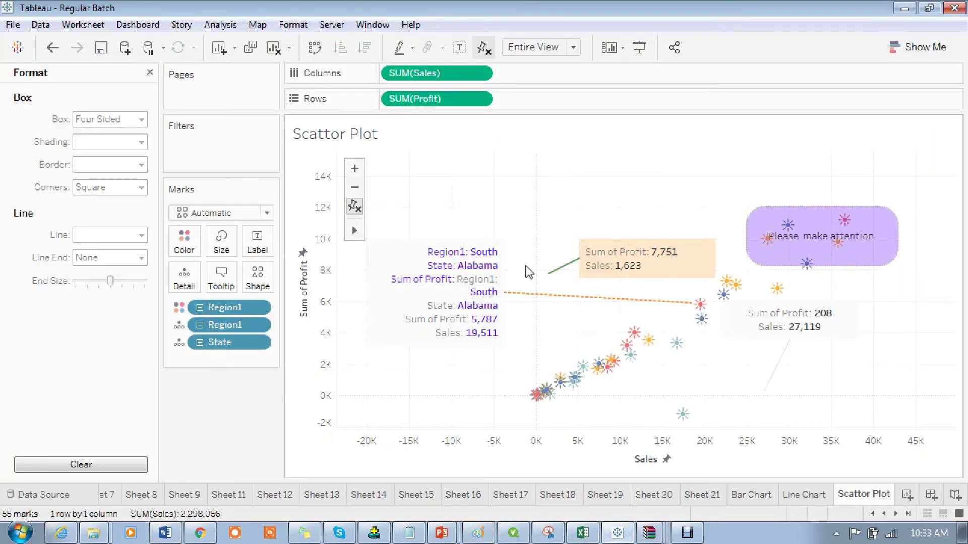
double_click(438, 280)
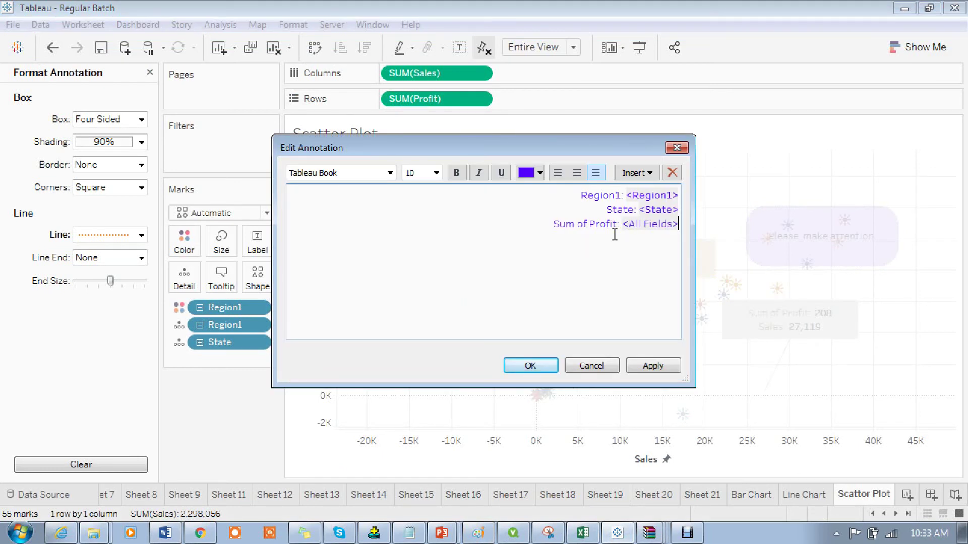
drag(573, 201, 619, 236)
click(557, 173)
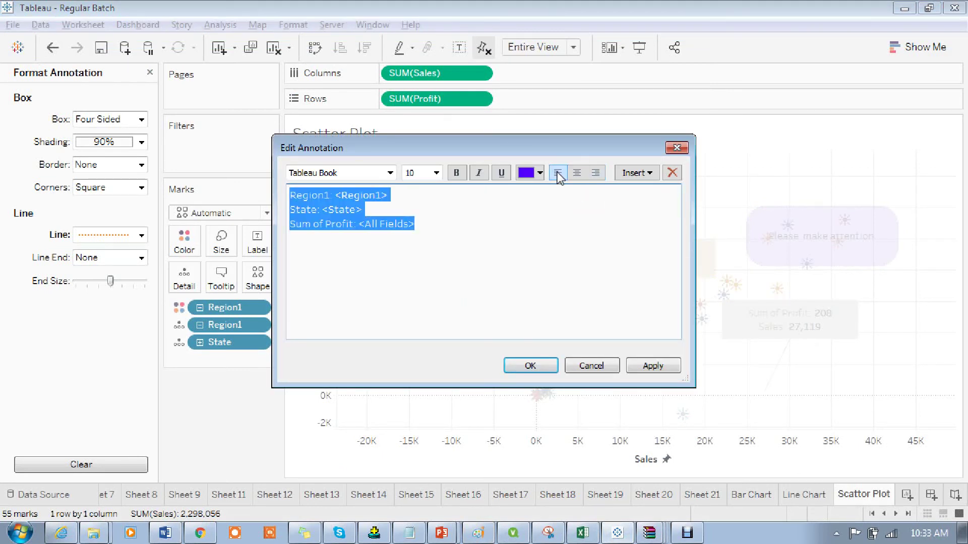
click(420, 279)
Add the line "This is profit <sum(profit)>" above the Region1, State and Sum of Profit lines, separated by a blank line.
click(294, 196)
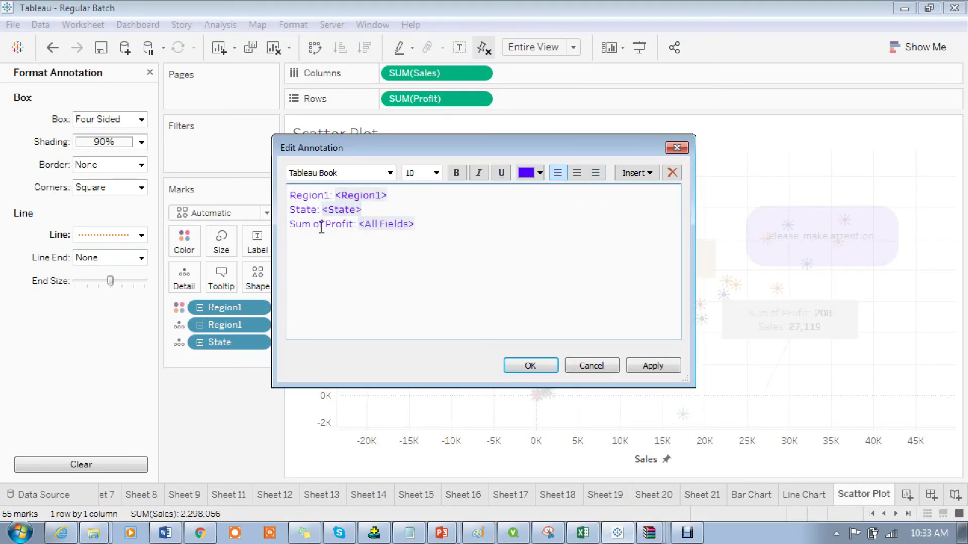
key(Return)
key(Return)
key(Return)
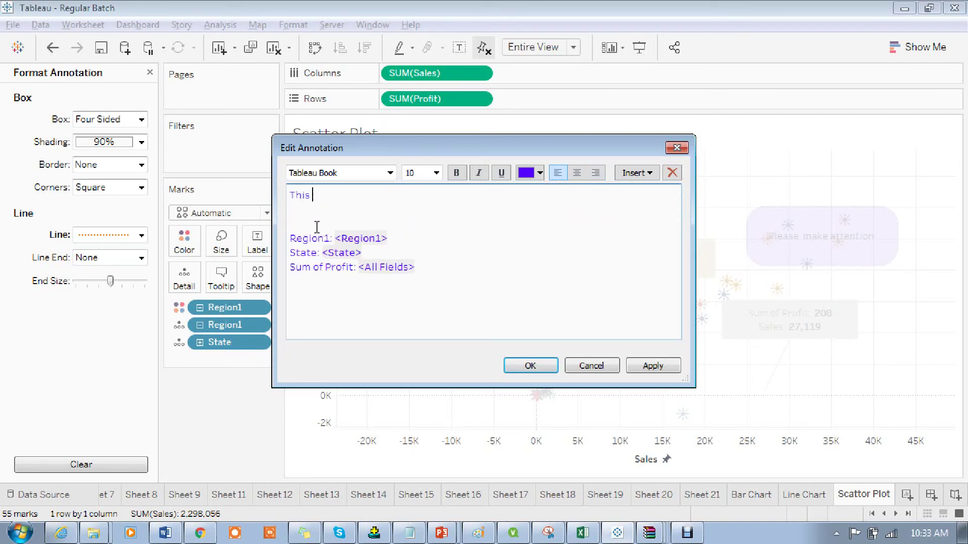
text(This is a)
key(BackSpace)
text(sale amount)
drag(324, 194, 341, 204)
text(profit <sum(profit)>)
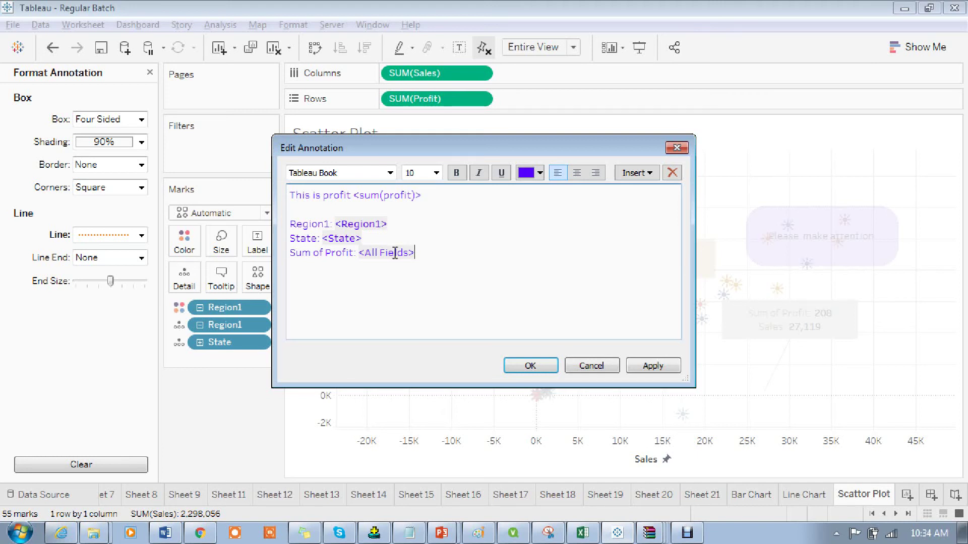
Insert the SUM(Profit) field, move it over the typed <sum(profit)> in the first line, and continue that line with "for the region".
click(636, 173)
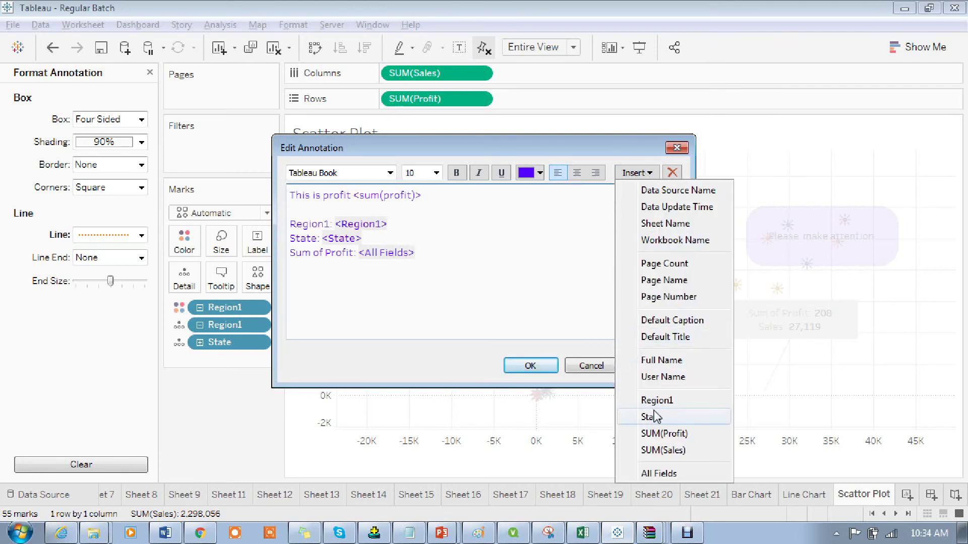
click(669, 435)
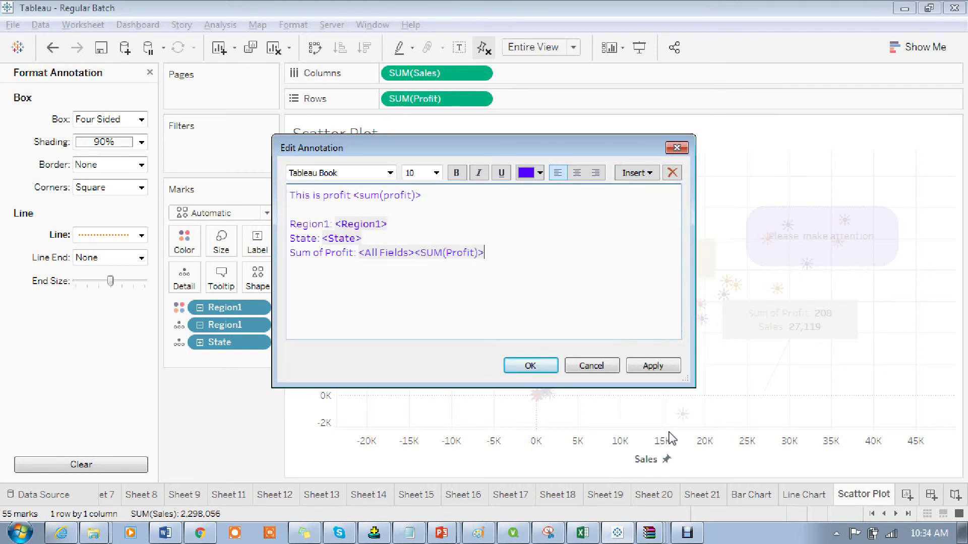
double_click(415, 252)
key(ctrl+c)
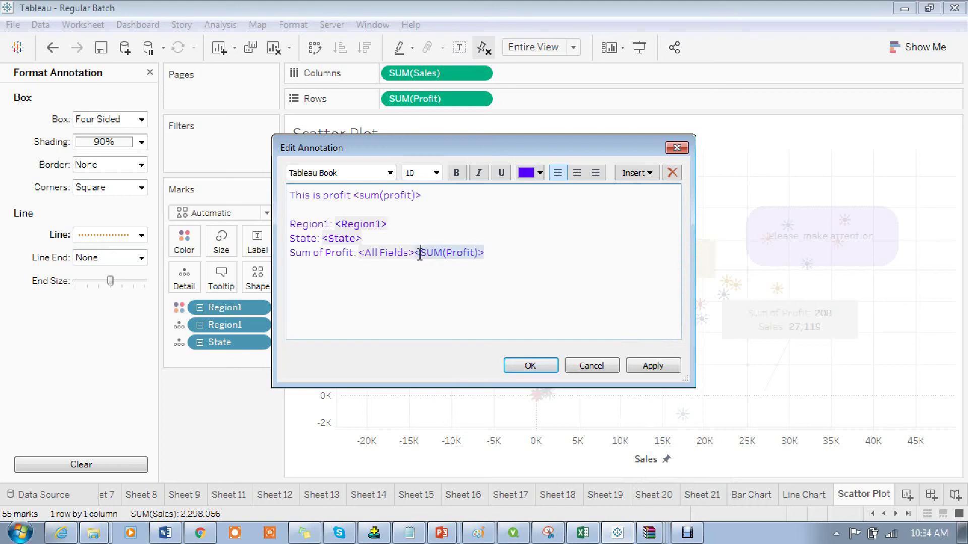
key(Delete)
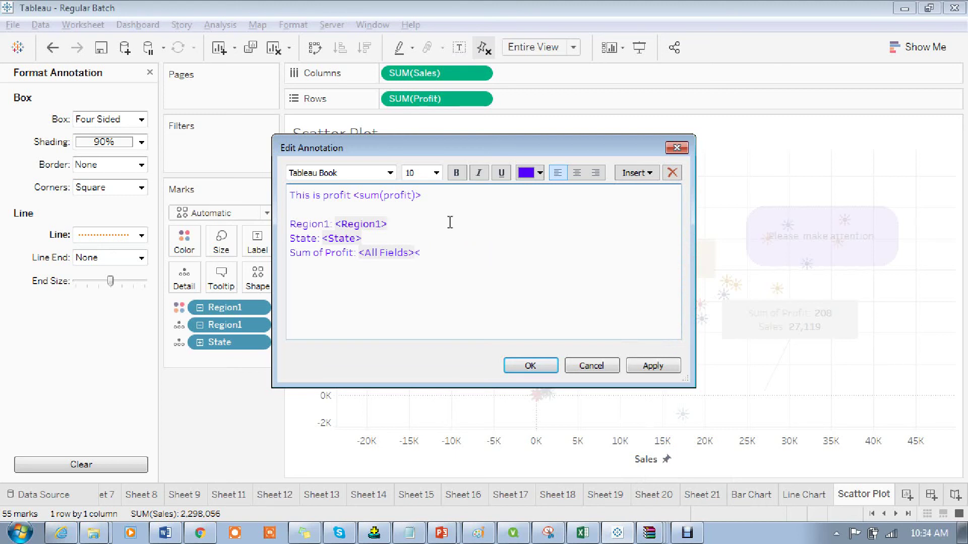
drag(354, 195, 423, 197)
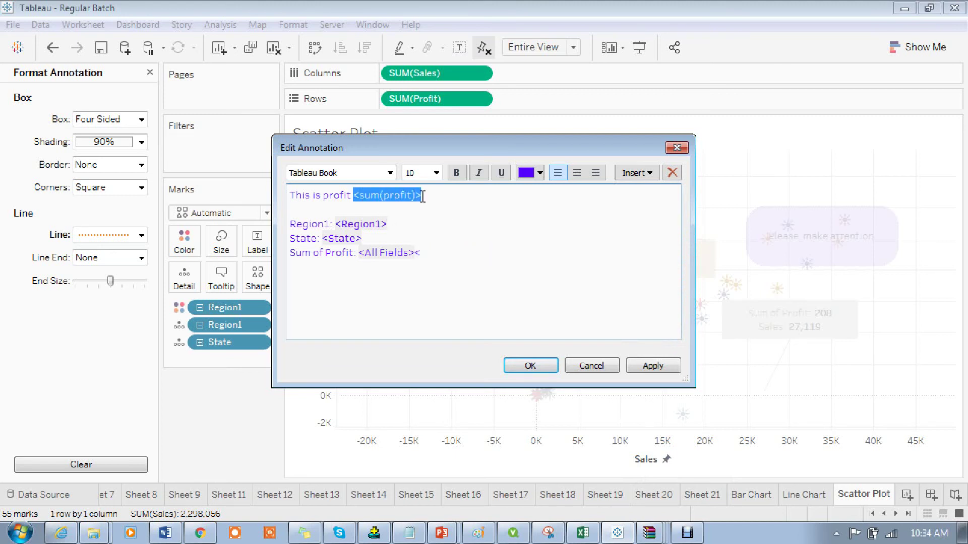
key(ctrl+v)
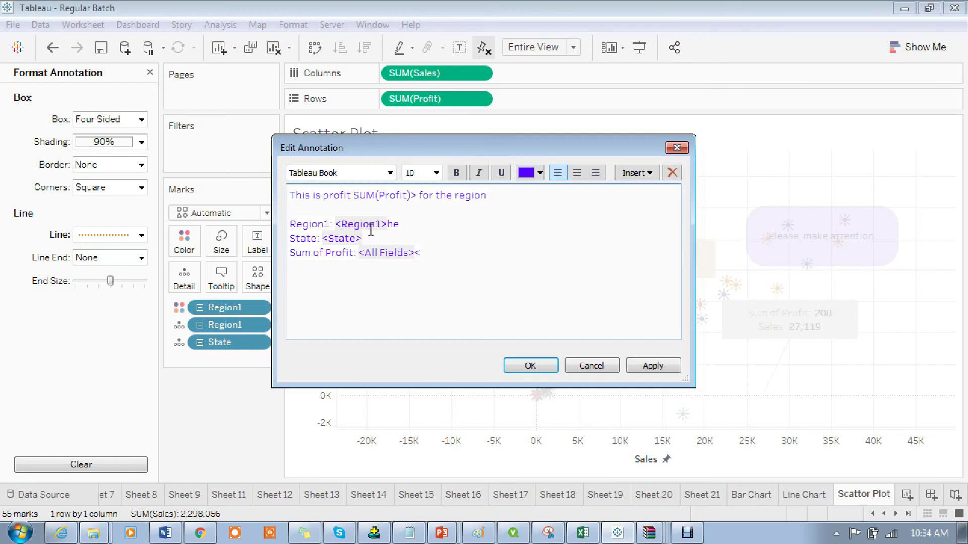
Copy the <Region1> field to the end of the first line and delete all the lines below it in the annotation text.
drag(336, 225, 383, 227)
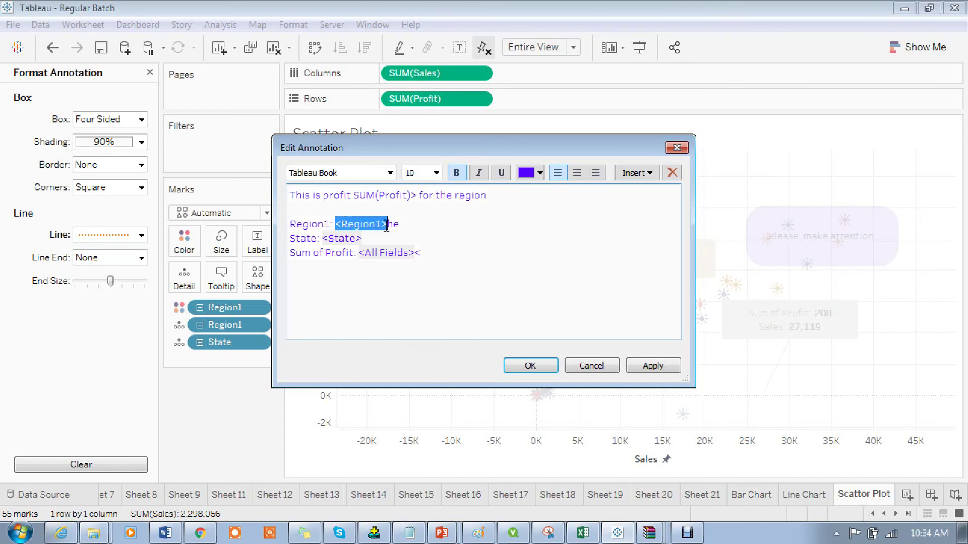
click(491, 197)
key(ctrl+v)
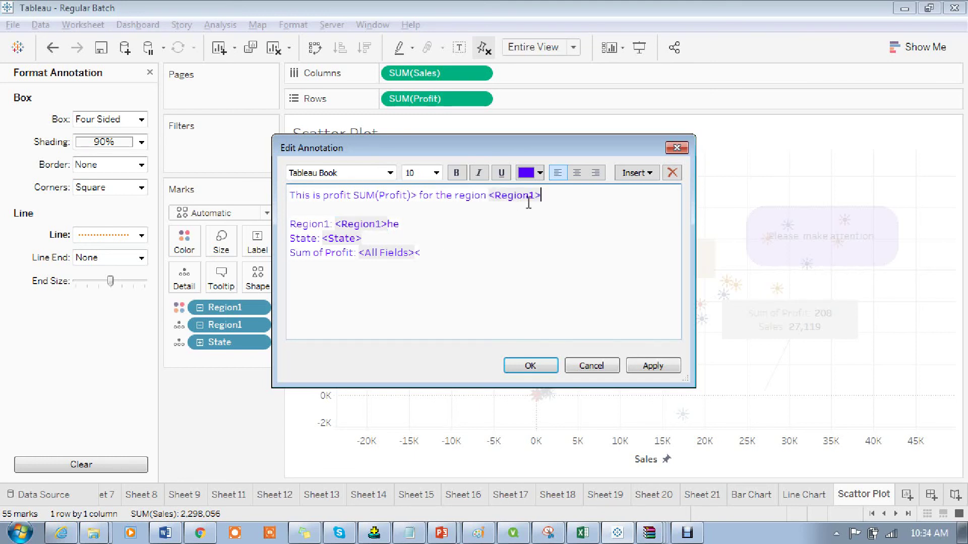
shift+click(575, 270)
key(Delete)
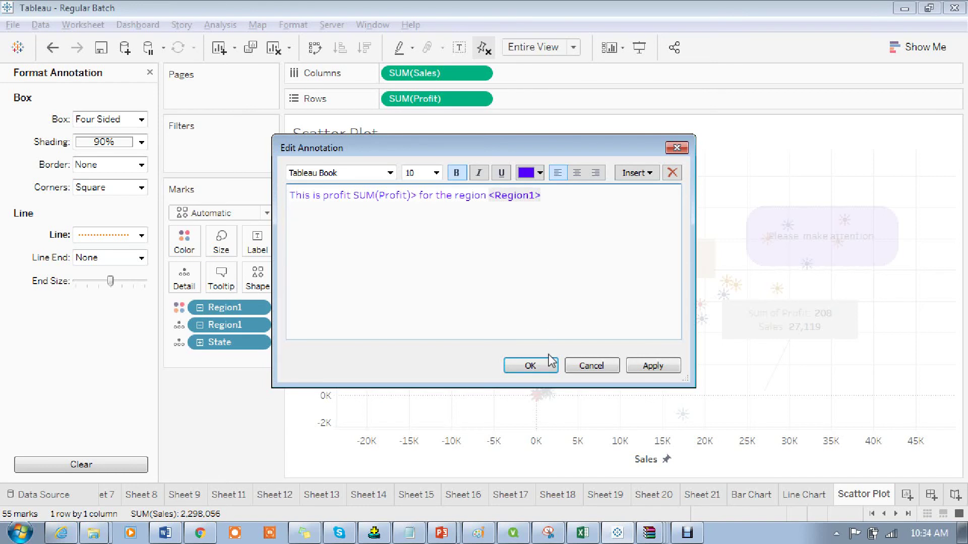
click(648, 370)
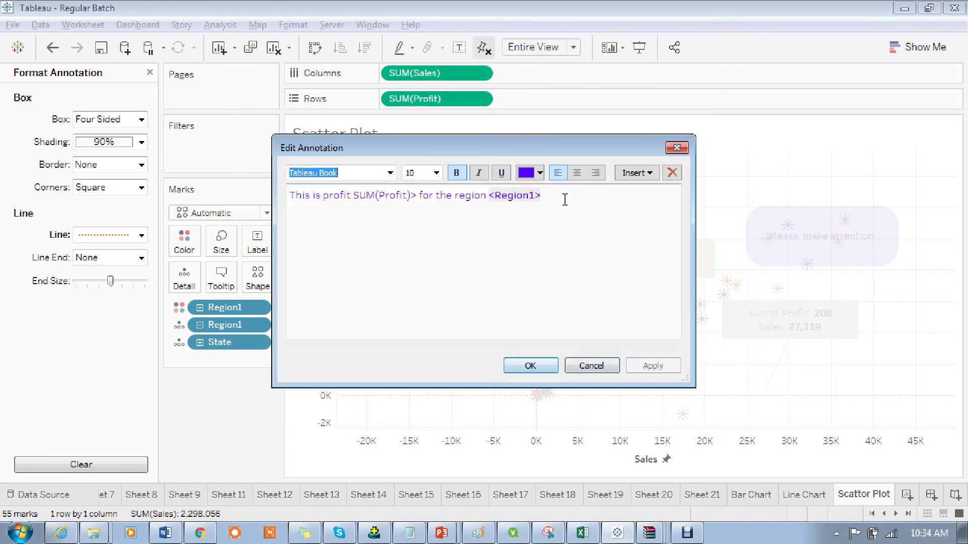
drag(565, 199, 345, 161)
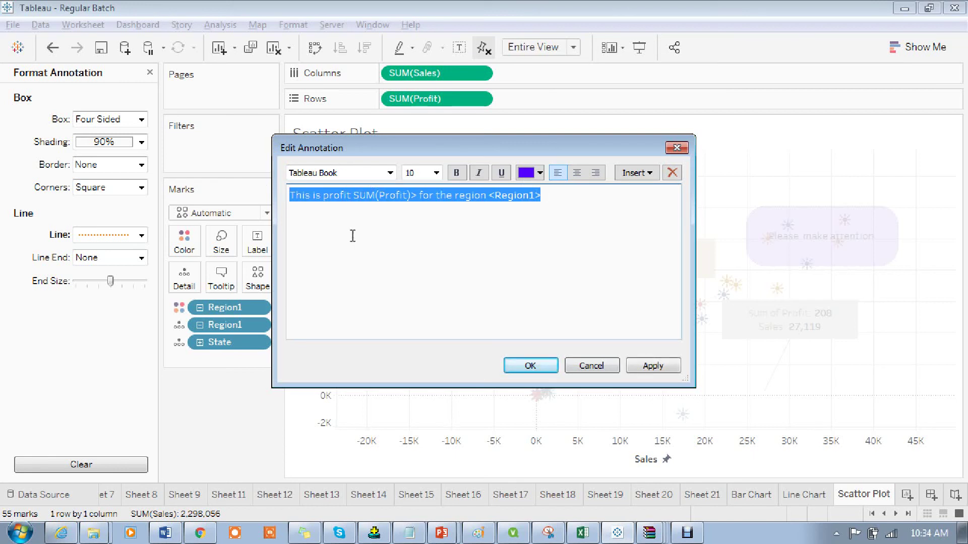
click(530, 366)
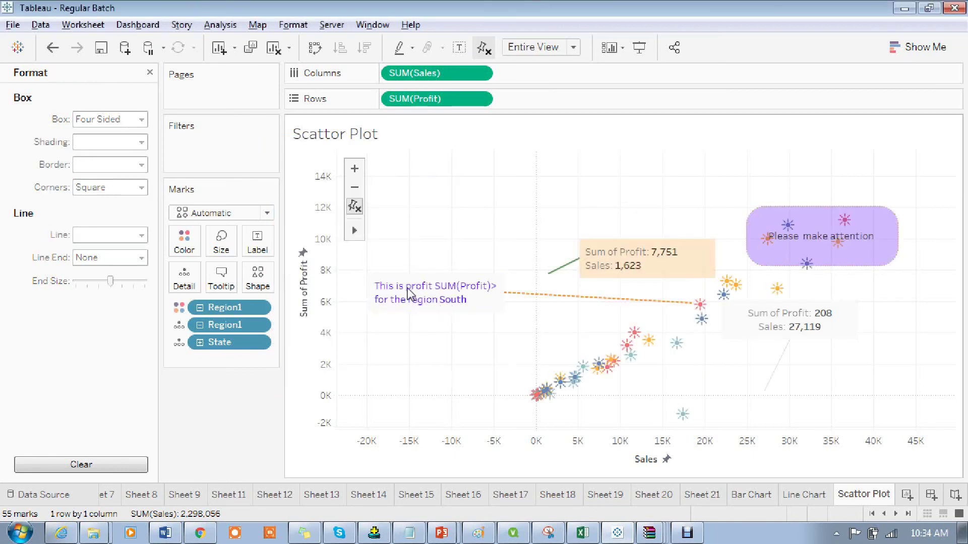
Correct the same annotation's text to read "This is profit <SUM(Profit)> for the region <Region1>" by adding the missing opening bracket.
right_click(458, 292)
click(488, 302)
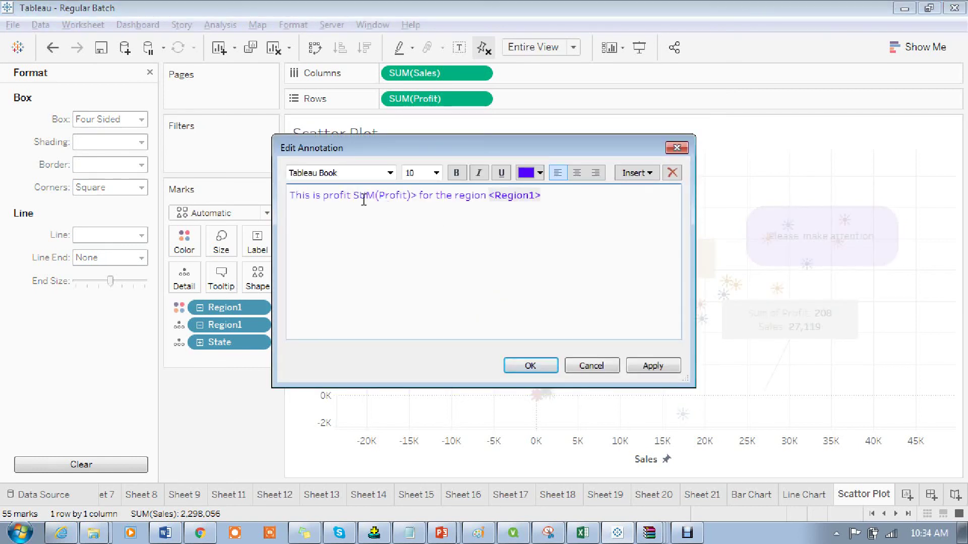
text(<)
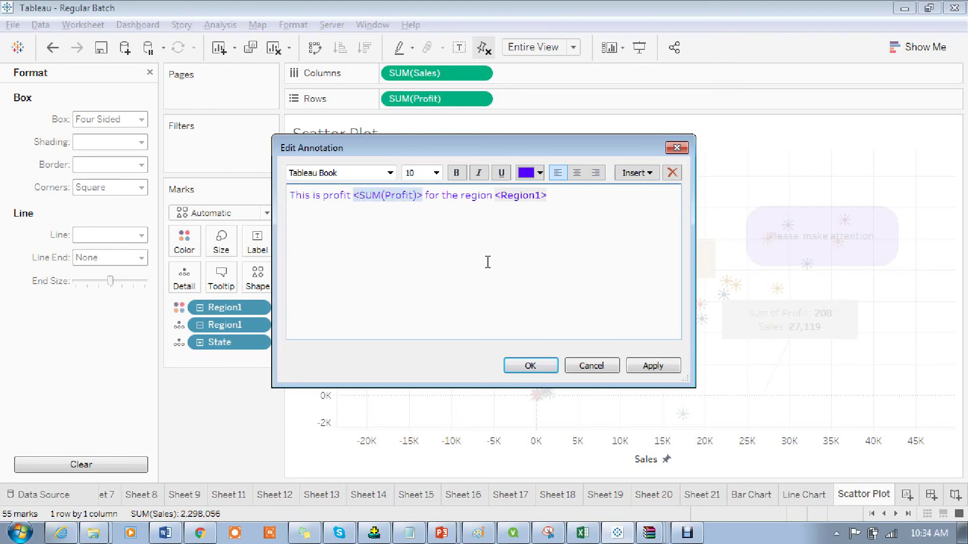
click(650, 370)
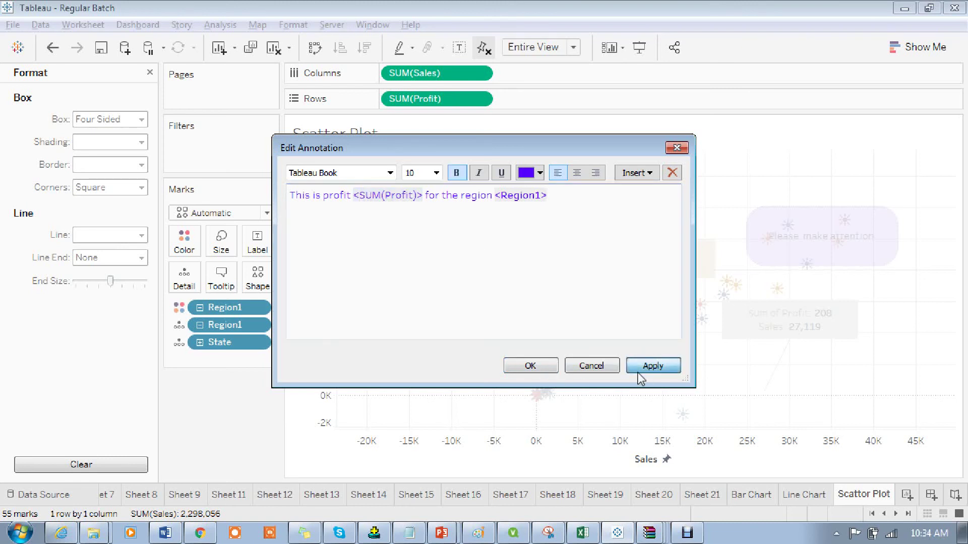
click(535, 374)
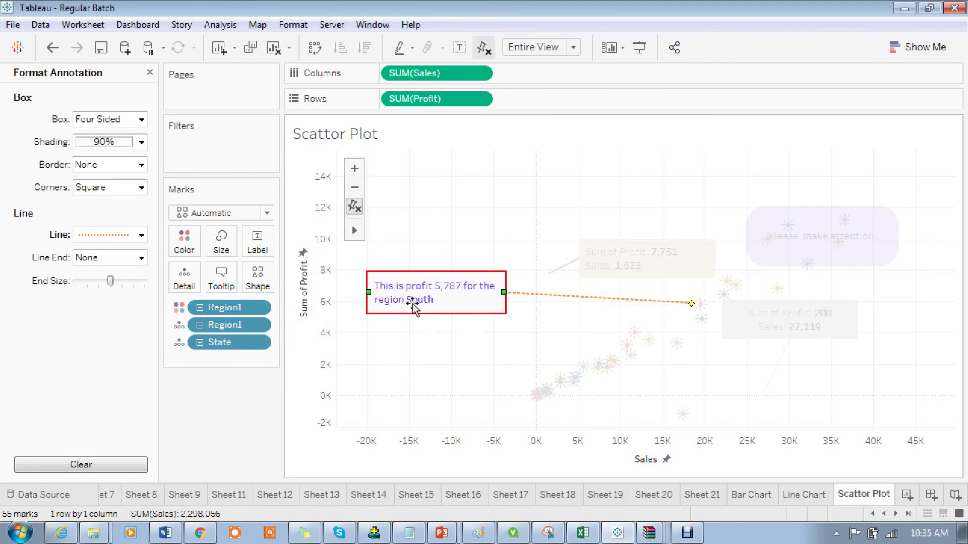
mouse_move(731, 317)
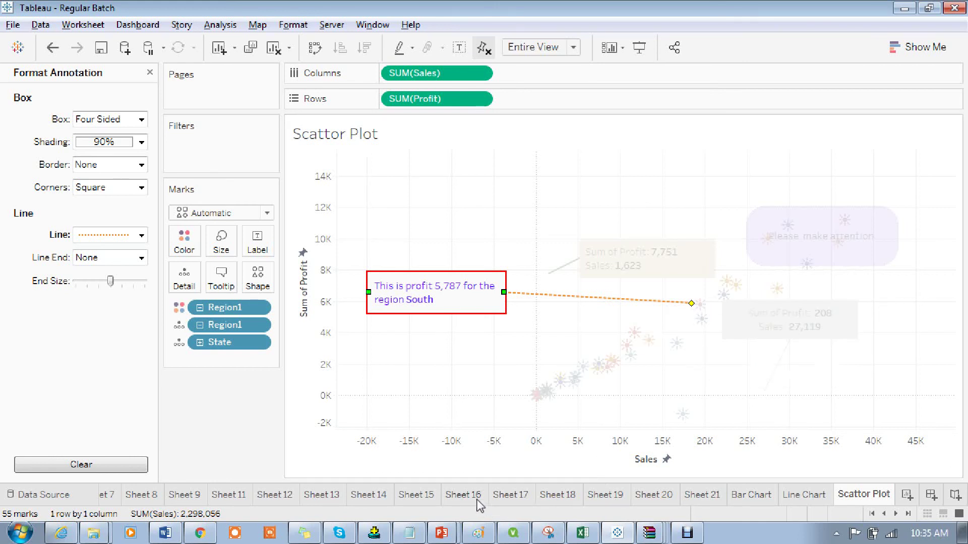
Switch to the Annotations document in Word and review its instructions on repositioning and resizing area annotations.
click(165, 533)
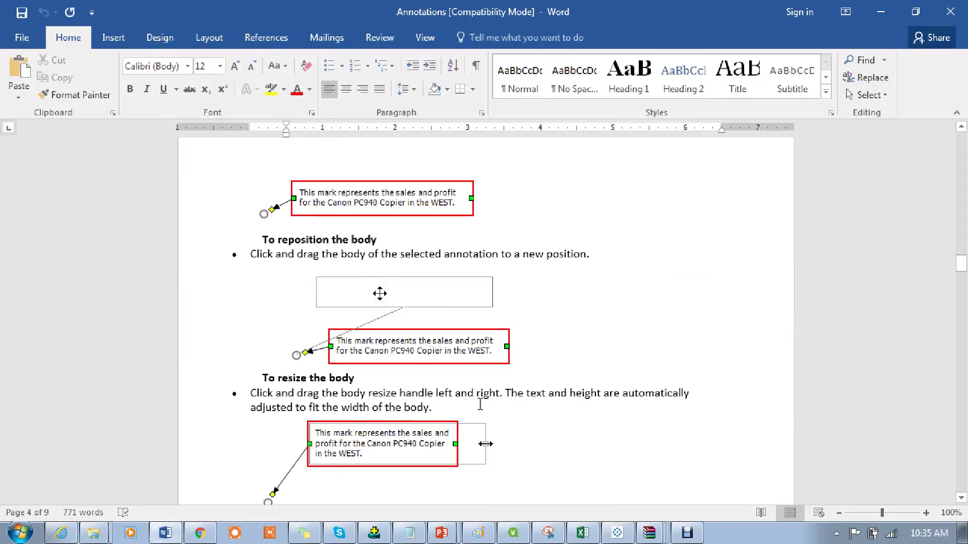
drag(966, 268, 966, 306)
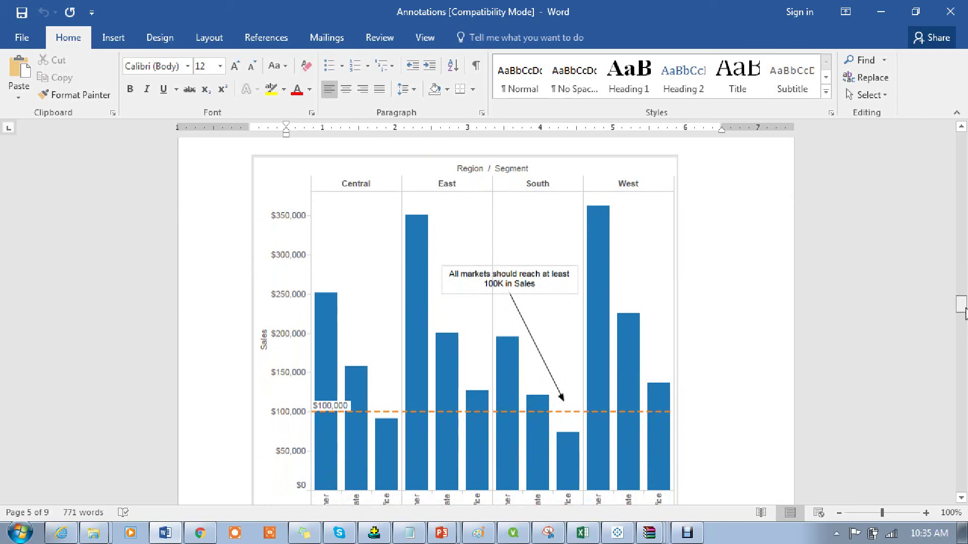
drag(966, 309, 966, 392)
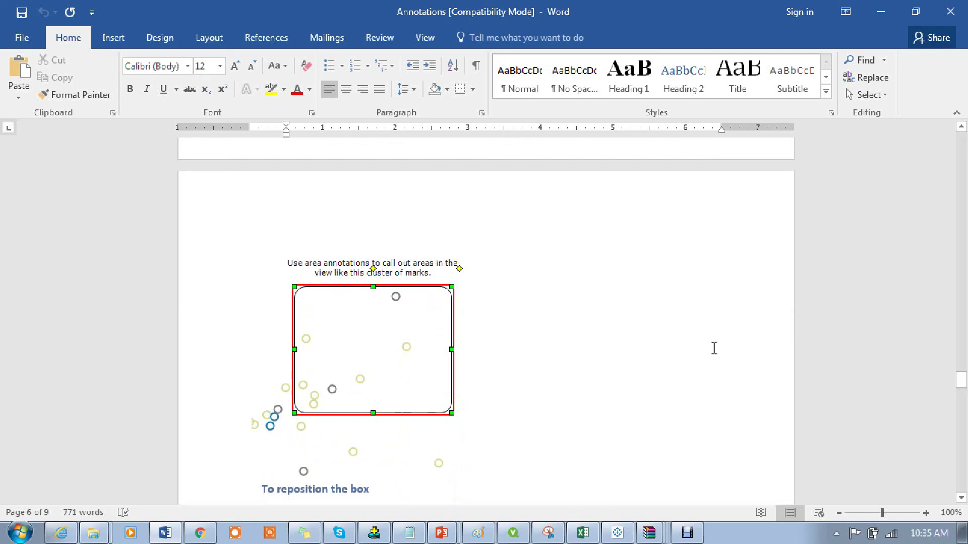
drag(963, 388, 964, 401)
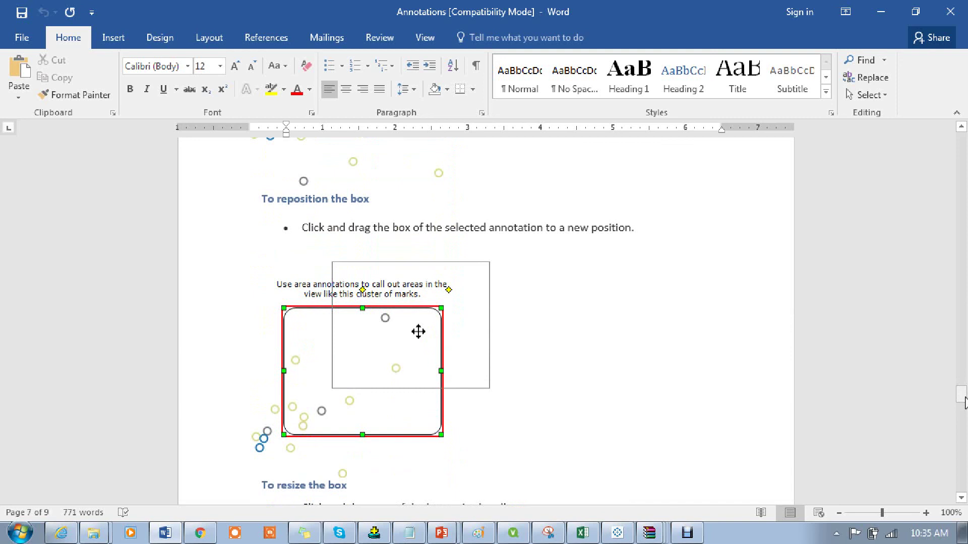
drag(963, 401, 964, 431)
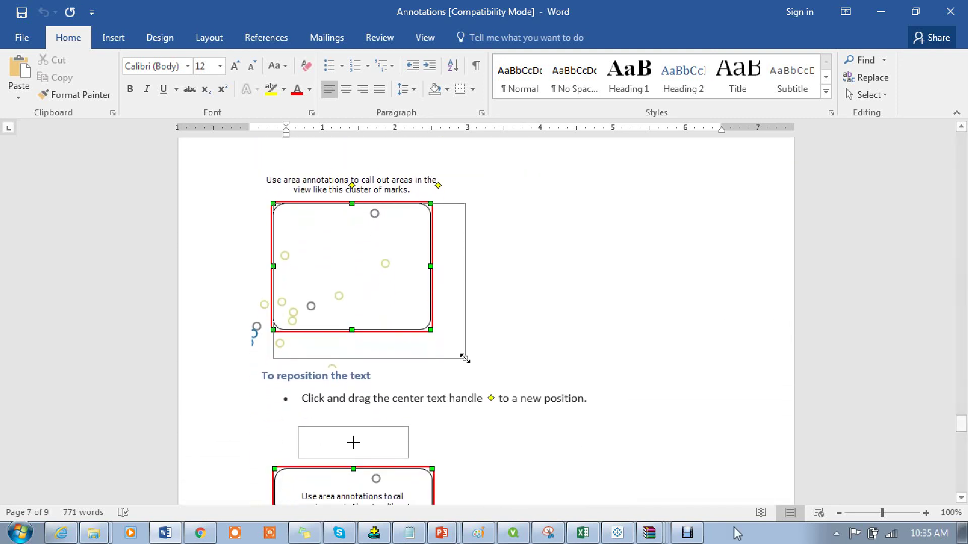
In Tableau, enlarge the "Please make attention" area annotation and reposition it to span about 24K–44K sales and 8K–12K profit.
click(641, 533)
click(810, 261)
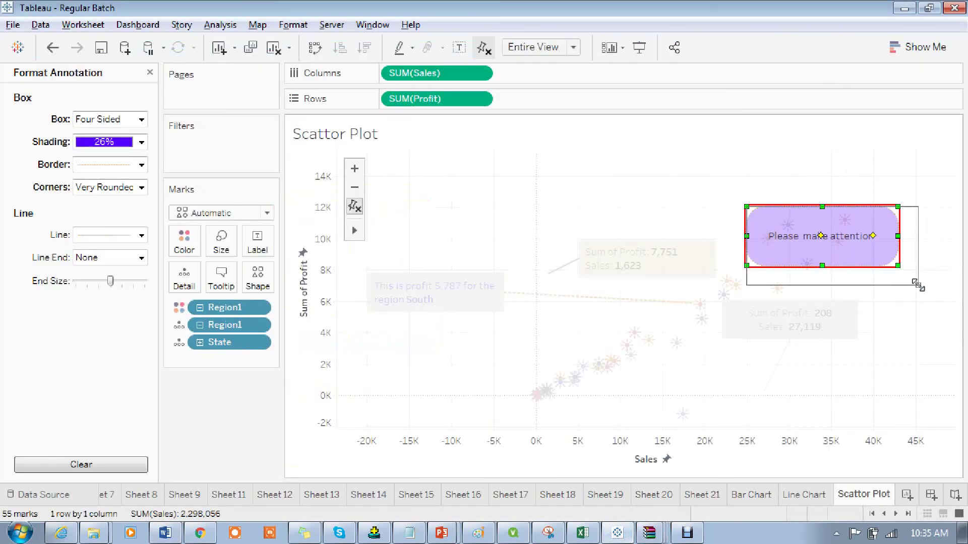
drag(910, 274, 910, 273)
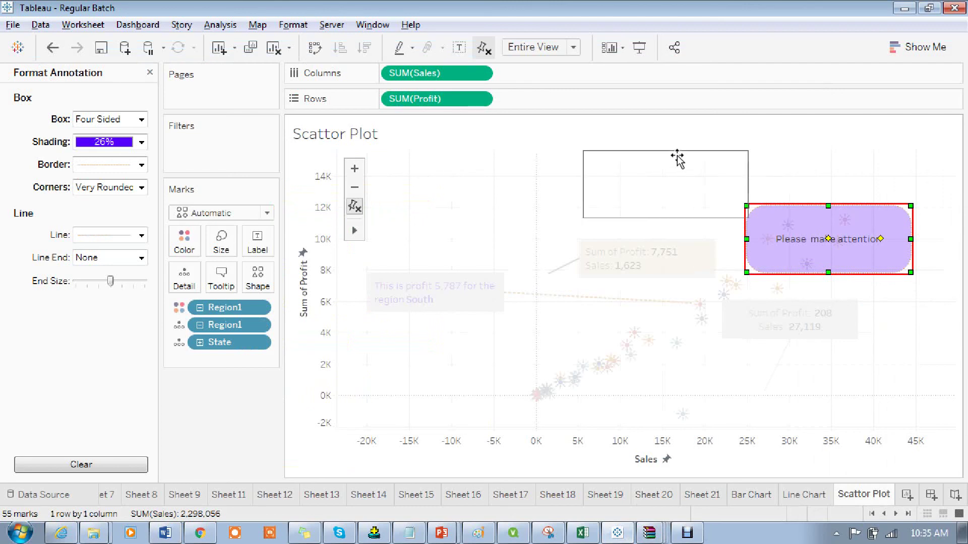
mouse_move(677, 159)
mouse_down()
mouse_move(819, 204)
mouse_move(798, 169)
mouse_move(834, 228)
mouse_move(831, 216)
mouse_up()
Return to the first page of the Annotations document in Word, close the document, and close Tableau's Format Annotation pane.
key(alt+Tab)
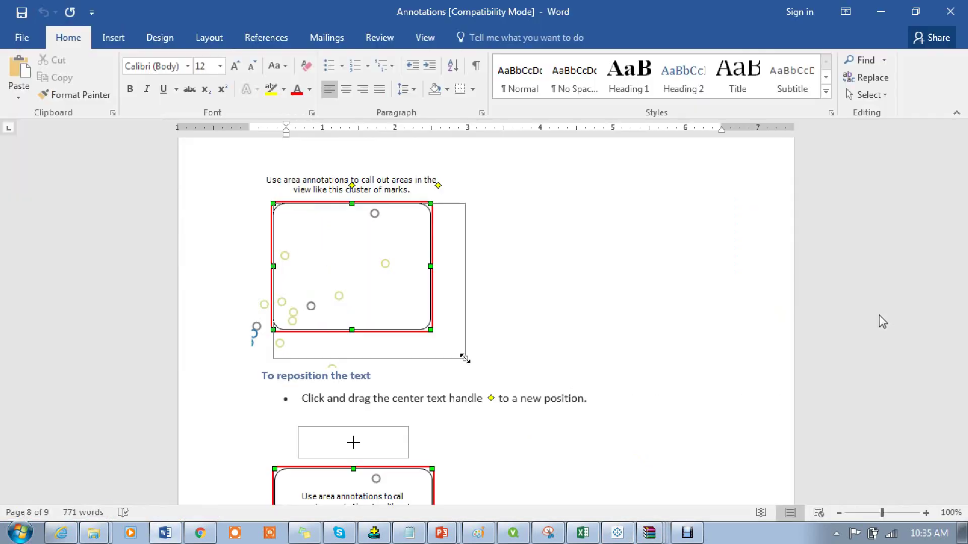
mouse_move(966, 431)
mouse_down()
mouse_move(966, 476)
mouse_move(963, 141)
mouse_up()
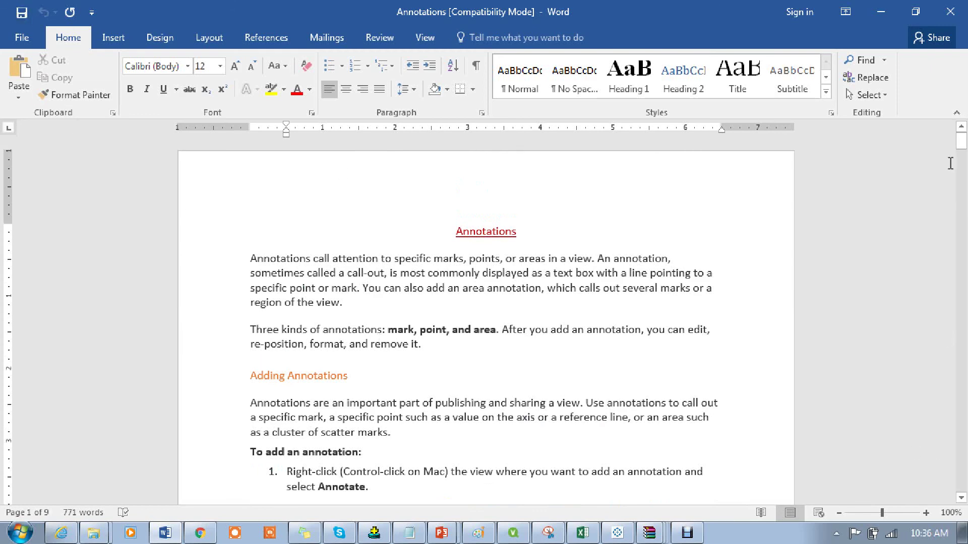
mouse_move(961, 142)
mouse_down()
mouse_move(964, 252)
mouse_move(962, 144)
mouse_up()
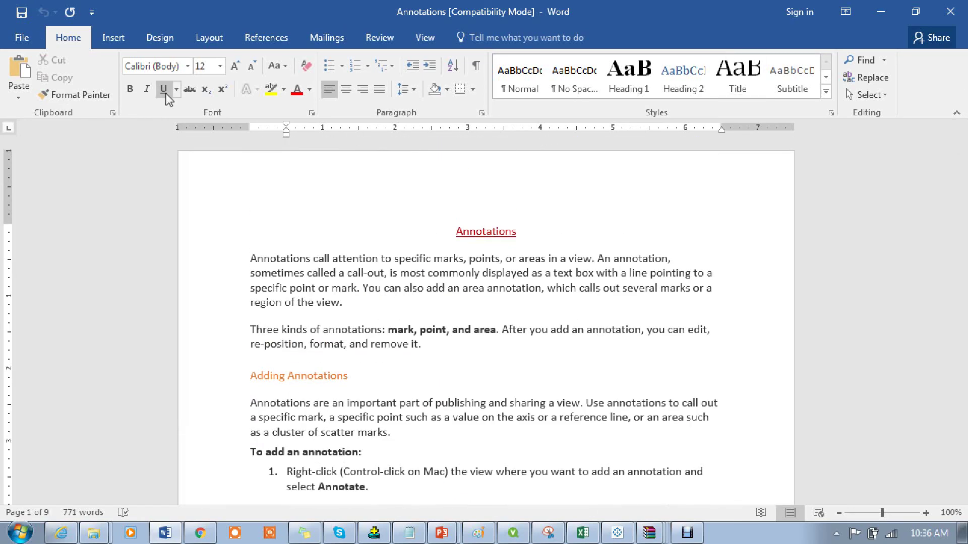
click(747, 224)
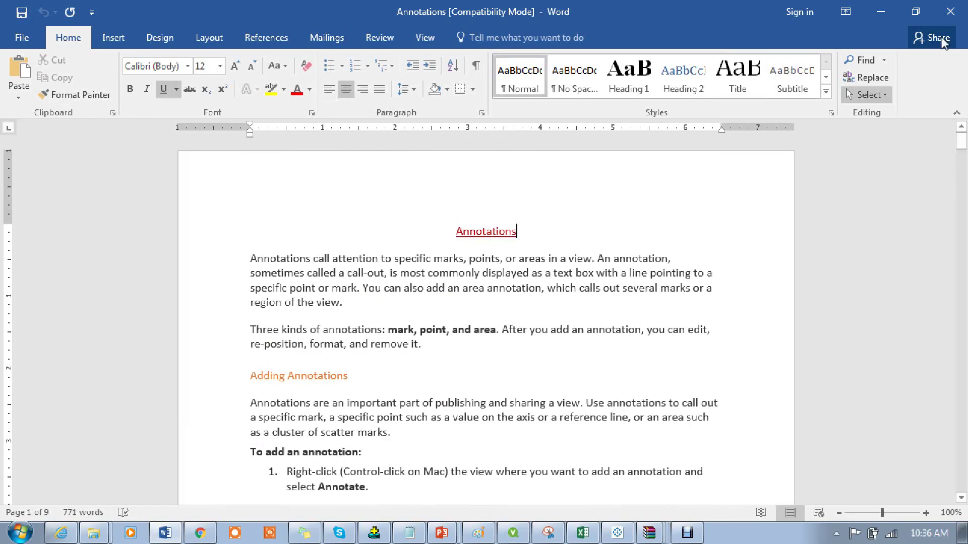
click(955, 15)
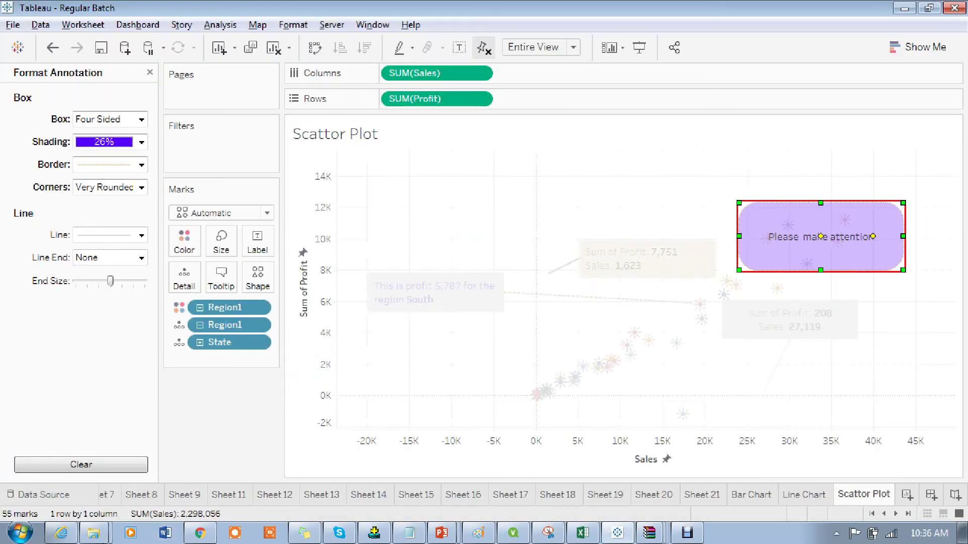
click(150, 72)
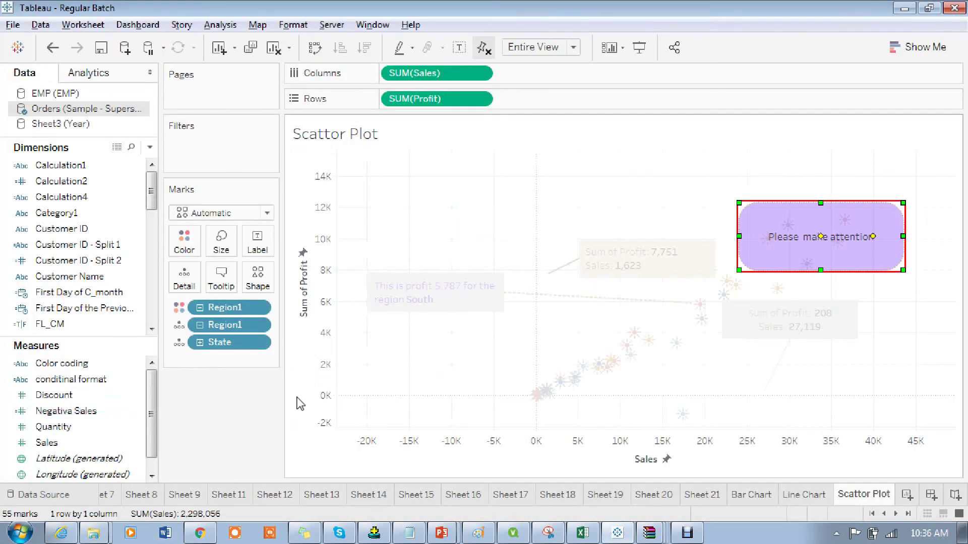